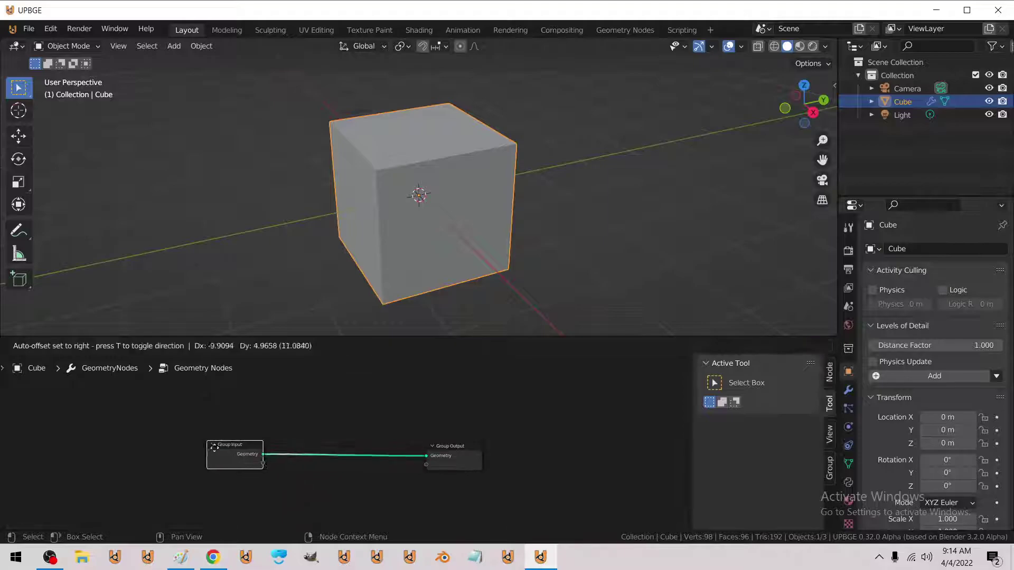
Add an Edge Angle node below the Group Input in the geometry node tree
left_click(98, 346)
mouse_move(129, 251)
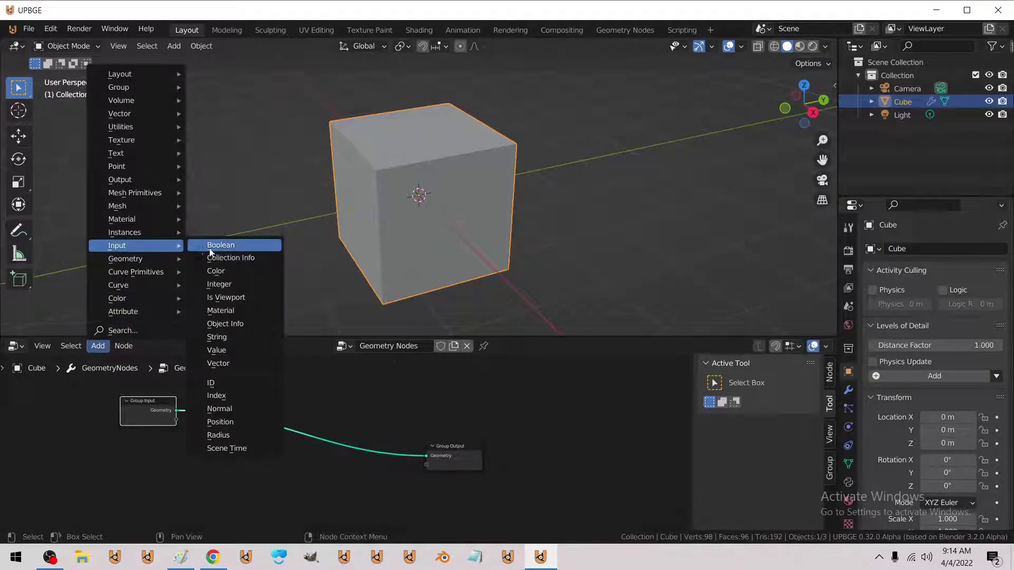
mouse_move(127, 206)
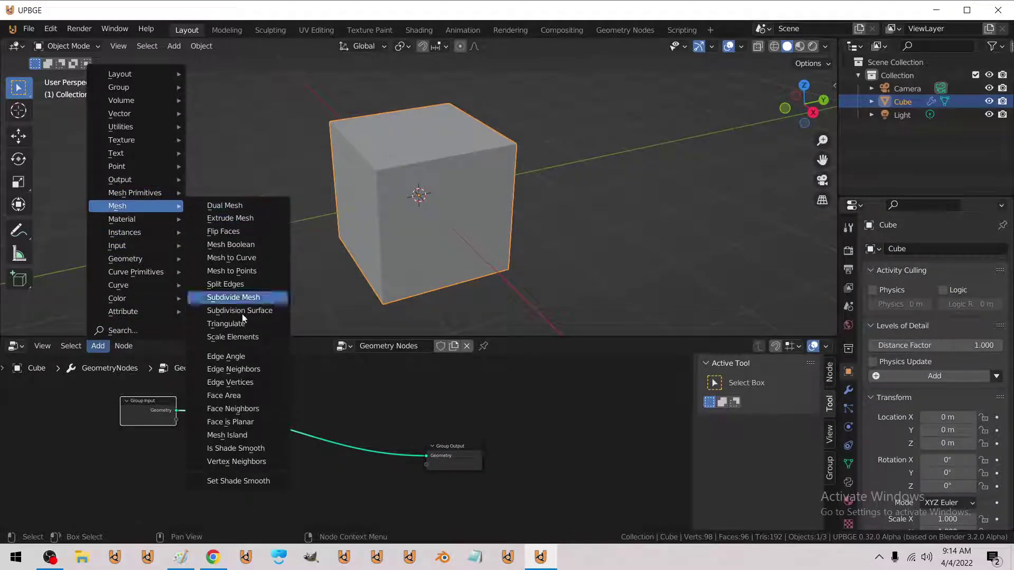
left_click(227, 357)
Add a Math node beside the Edge Angle node in the geometry node tree
left_click(98, 350)
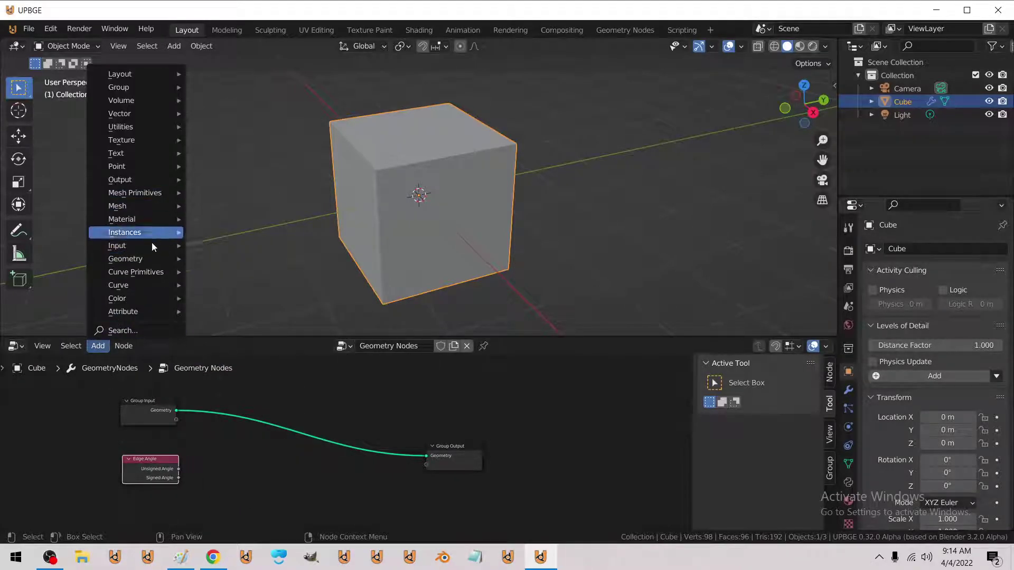
mouse_move(136, 125)
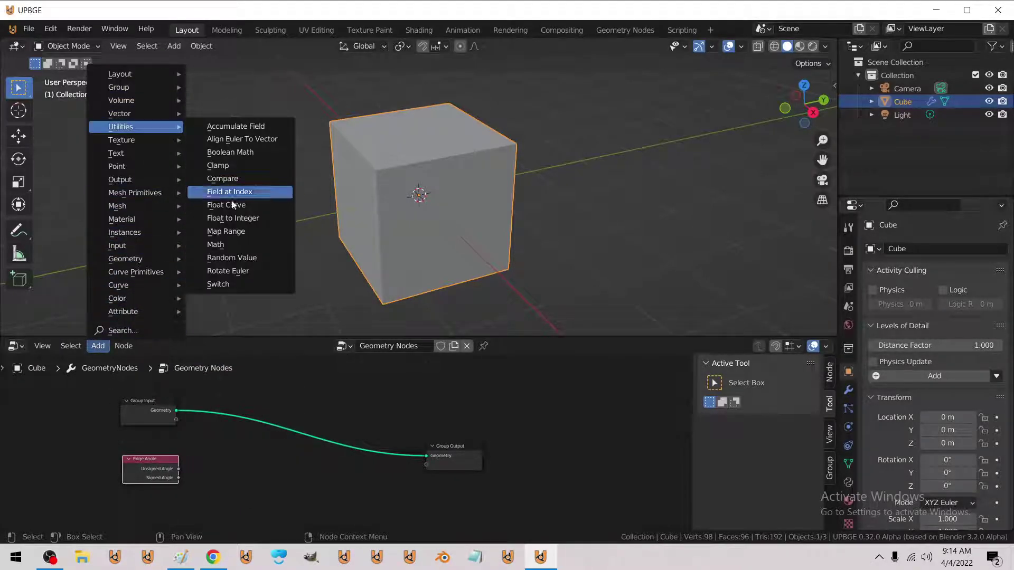
left_click(229, 240)
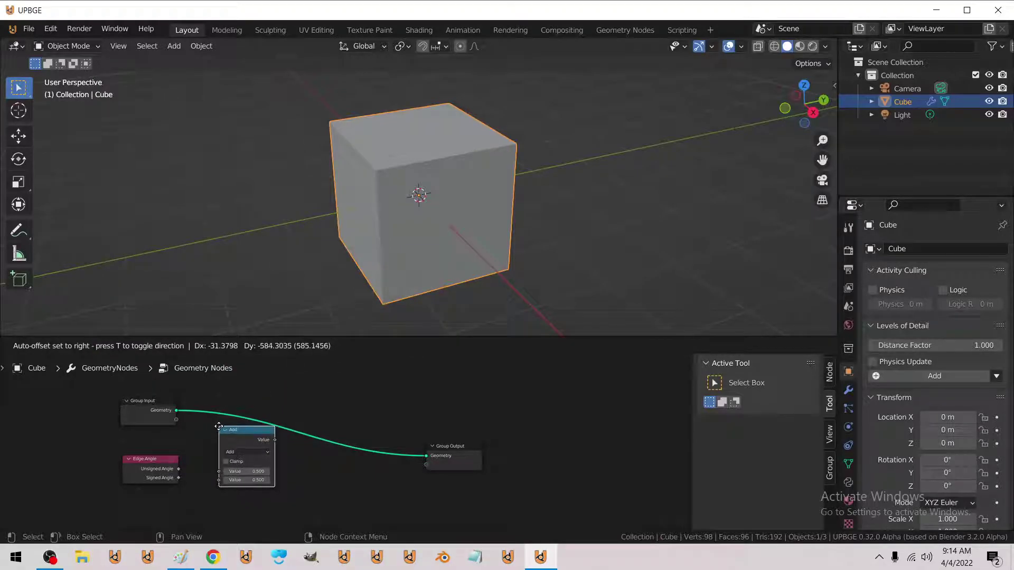
left_click(214, 430)
scroll(296, 455, "up", 1)
middle_click_drag(351, 474, 340, 439)
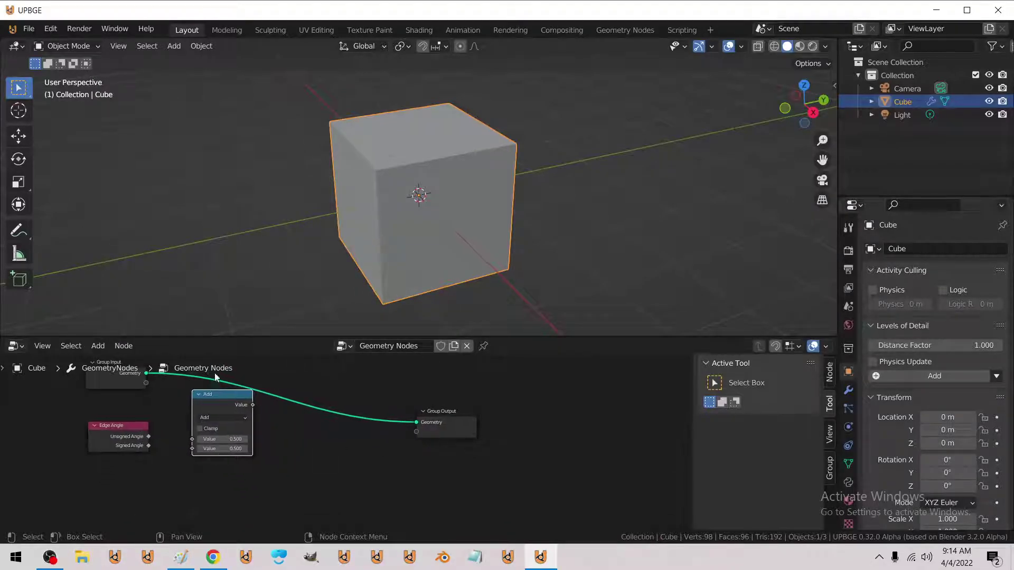
Insert a Capture Attribute node on the geometry link and connect Edge Angle's Unsigned Angle to its Value
left_click(103, 346)
mouse_move(132, 311)
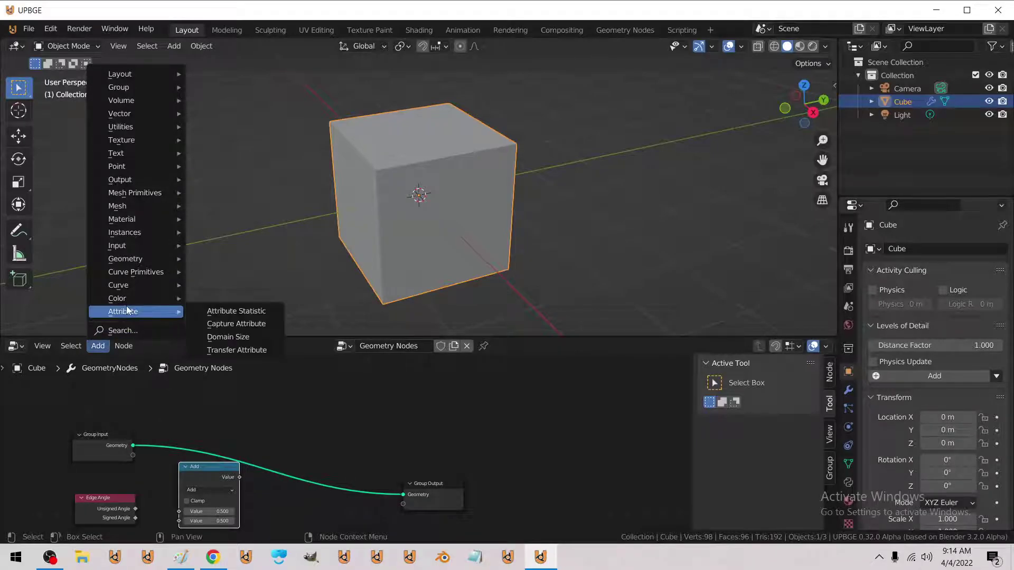
left_click(222, 323)
left_click(163, 459)
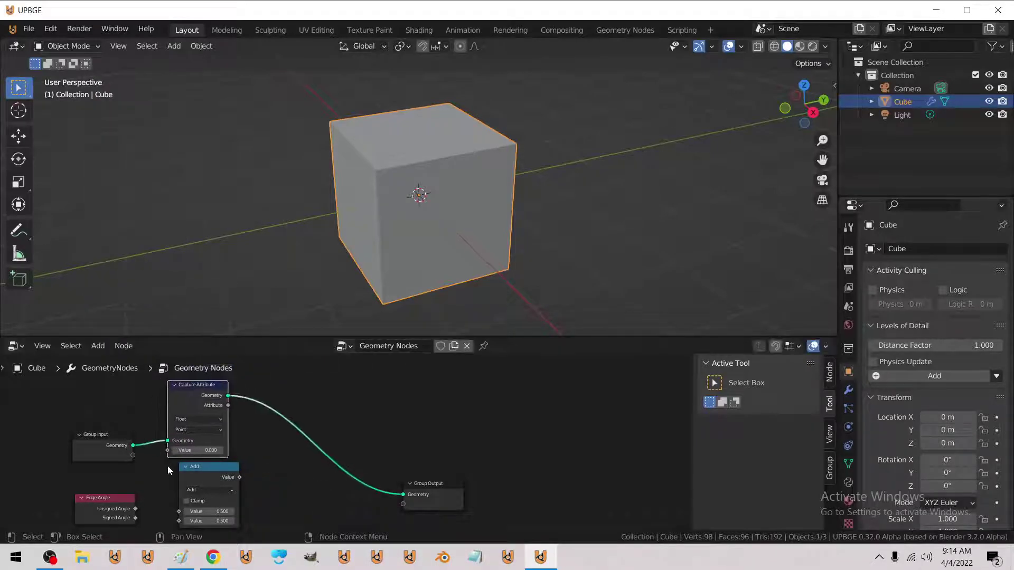
left_click_drag(136, 509, 167, 450)
Delete the Math node and connect Capture Attribute's Attribute output to a new Group Output socket
left_click(218, 475)
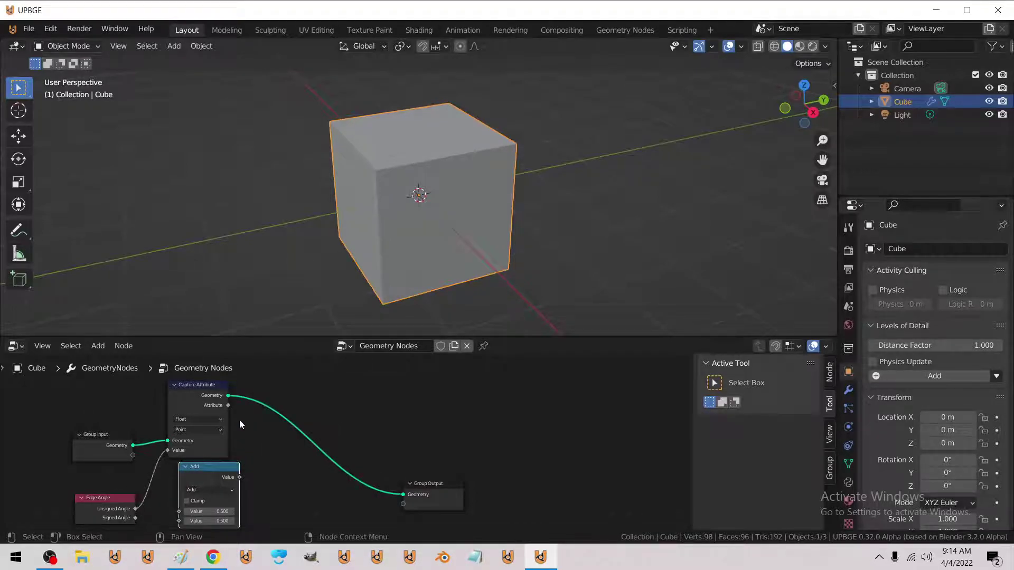
key("x")
left_click_drag(228, 405, 410, 508)
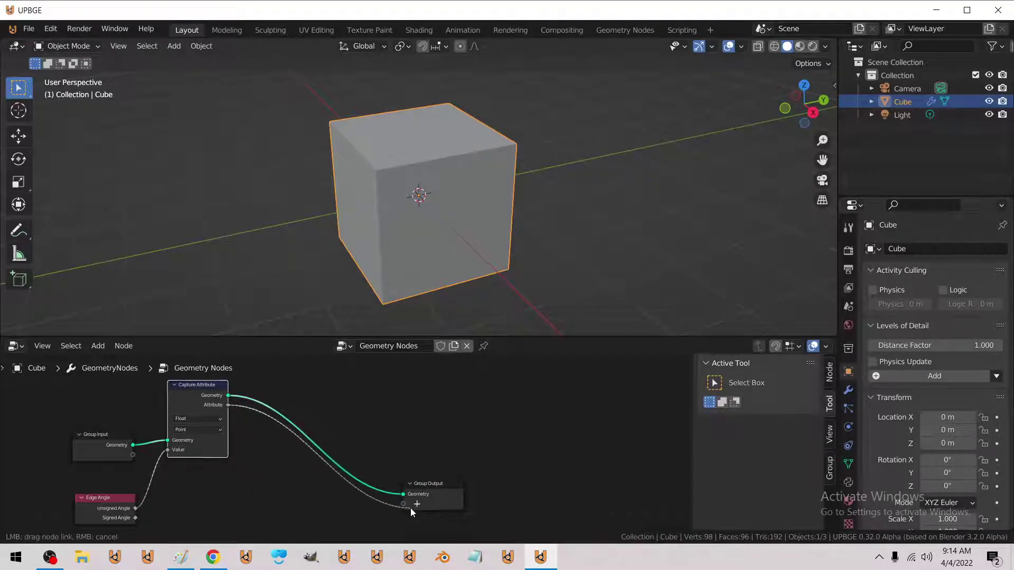
middle_click_drag(411, 508, 404, 486)
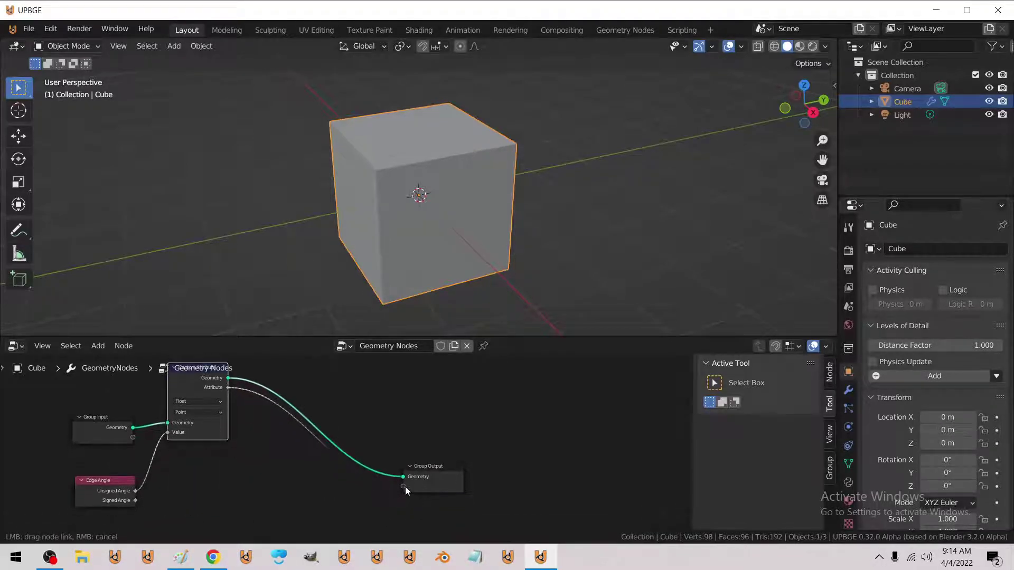
Name the Geometry Nodes modifier's output attribute Out
left_click(848, 390)
left_click(904, 311)
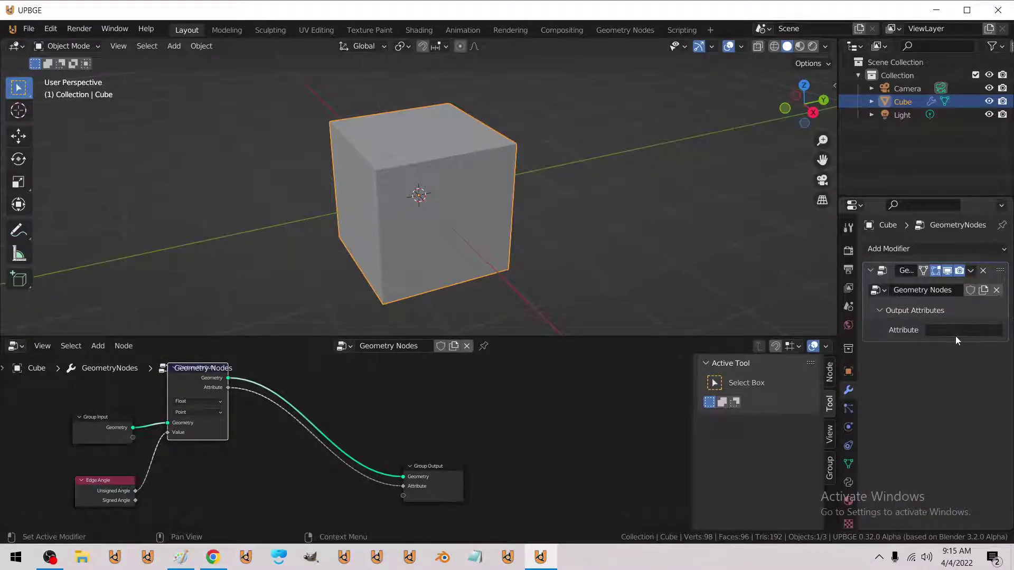
left_click(955, 330)
type("O")
key("Return")
Split the 3D viewport horizontally and turn the new lower area into an enlarged Shader Editor
left_click(16, 346)
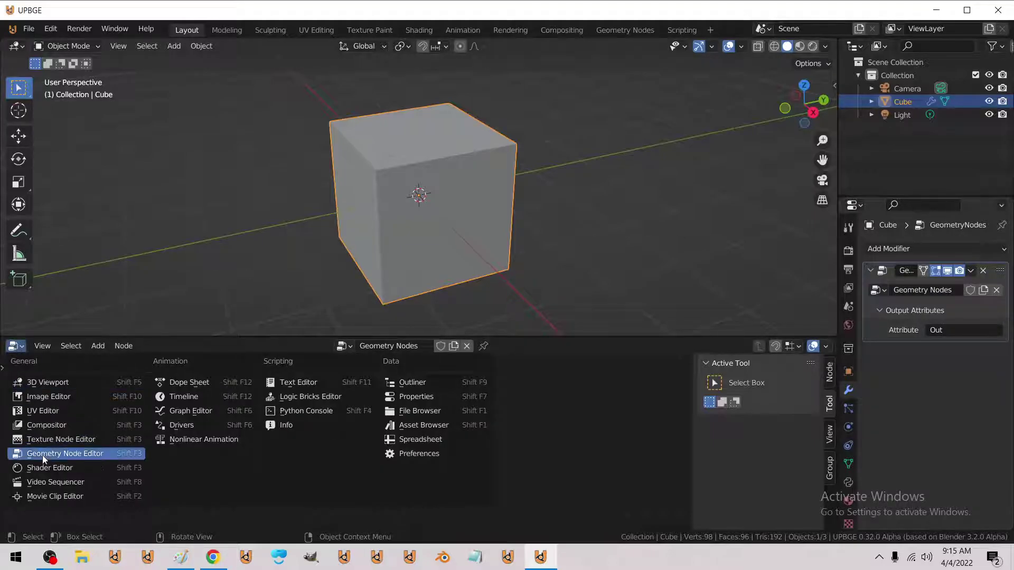
right_click(837, 279)
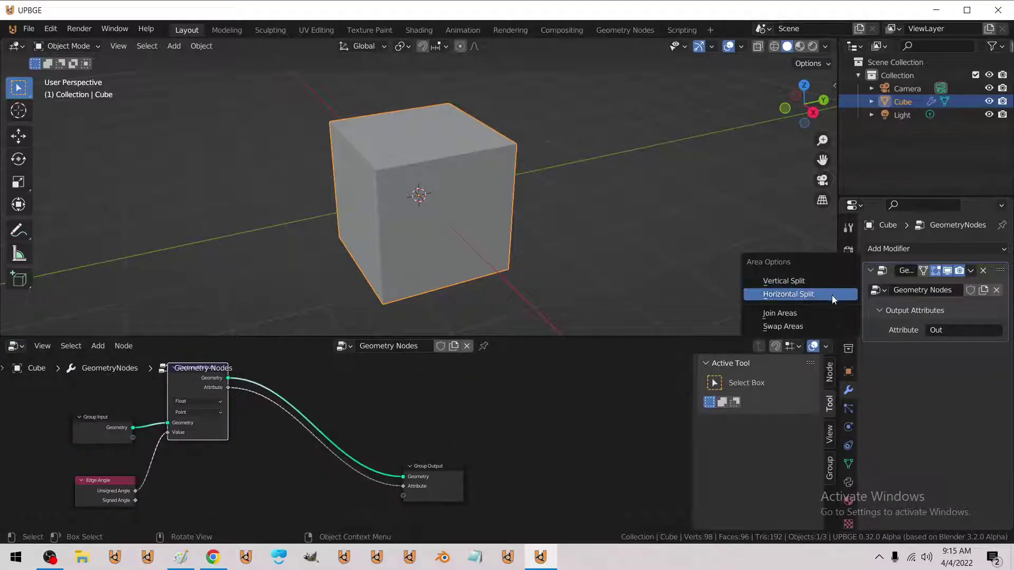
left_click(771, 292)
left_click(16, 280)
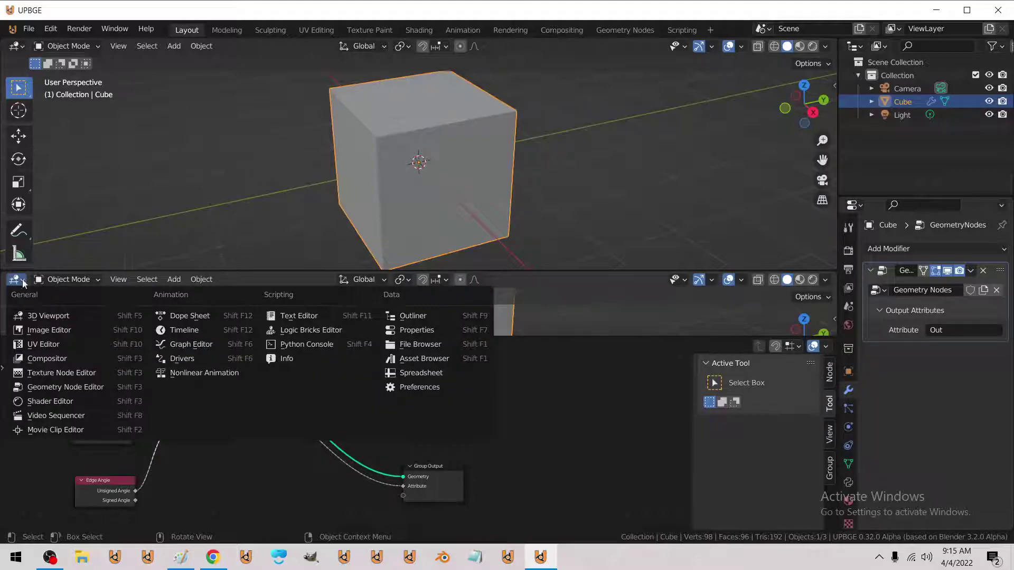
left_click(37, 398)
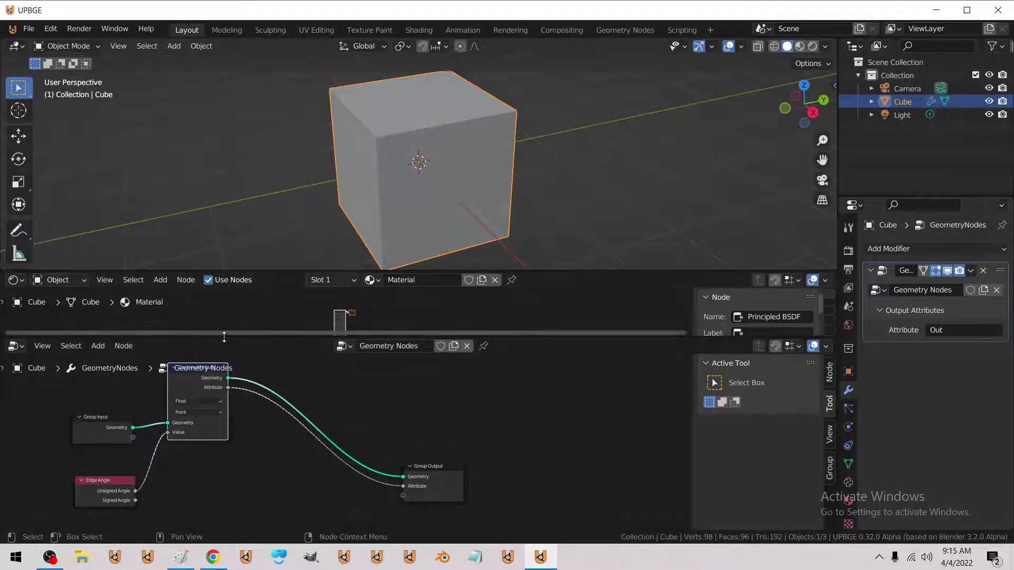
left_click_drag(224, 337, 212, 418)
Add an Attribute node named Out to the cube's material and connect its Color to the Principled BSDF's Base Color
left_click(160, 280)
mouse_move(190, 314)
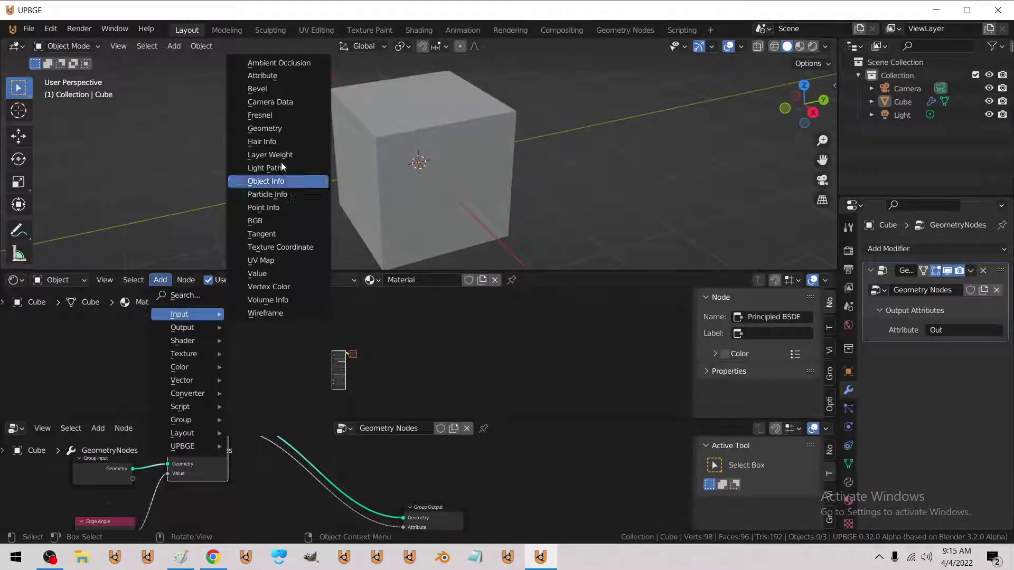
left_click(293, 77)
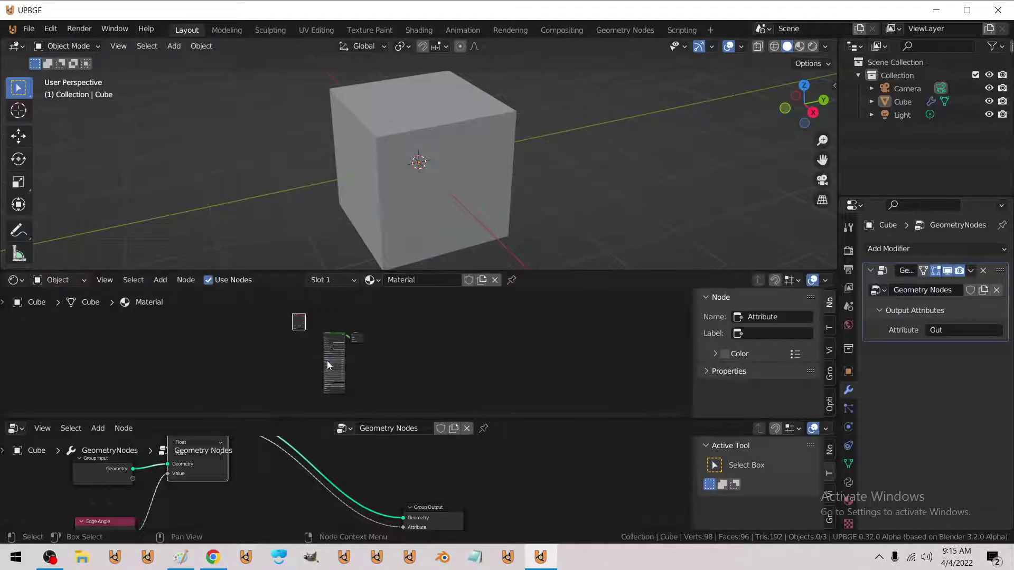
scroll(327, 360, "up", 5)
left_click(255, 325)
scroll(255, 326, "up", 2)
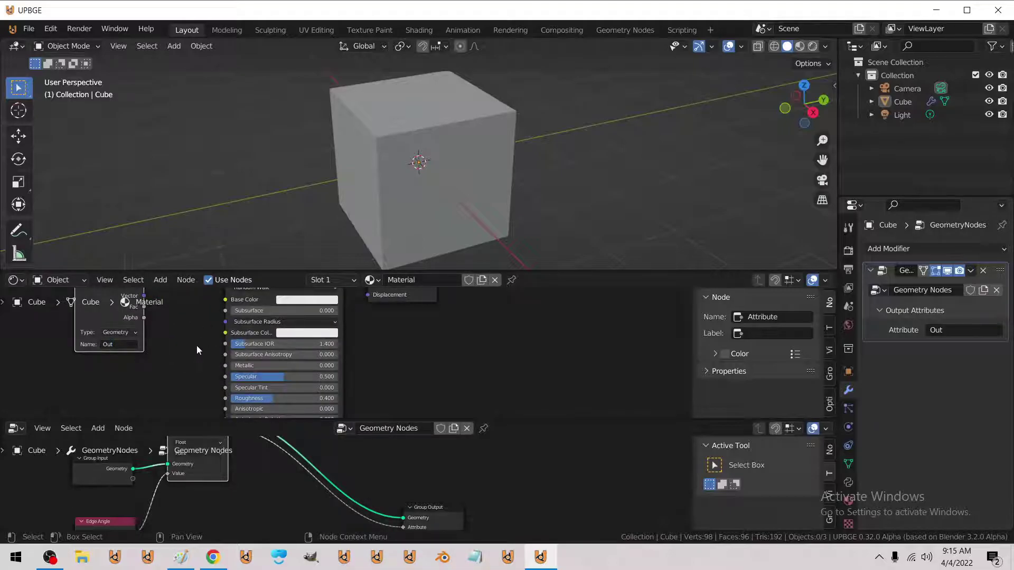
middle_click_drag(195, 346, 151, 374)
left_click_drag(99, 313, 182, 328)
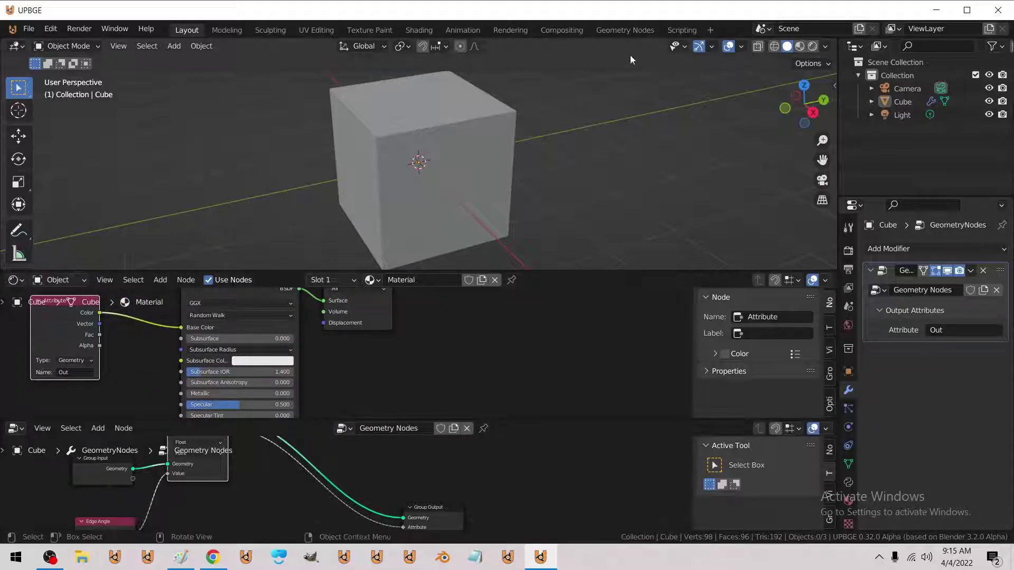
Switch the viewport to rendered shading and enlarge the geometry node editor
left_click(809, 47)
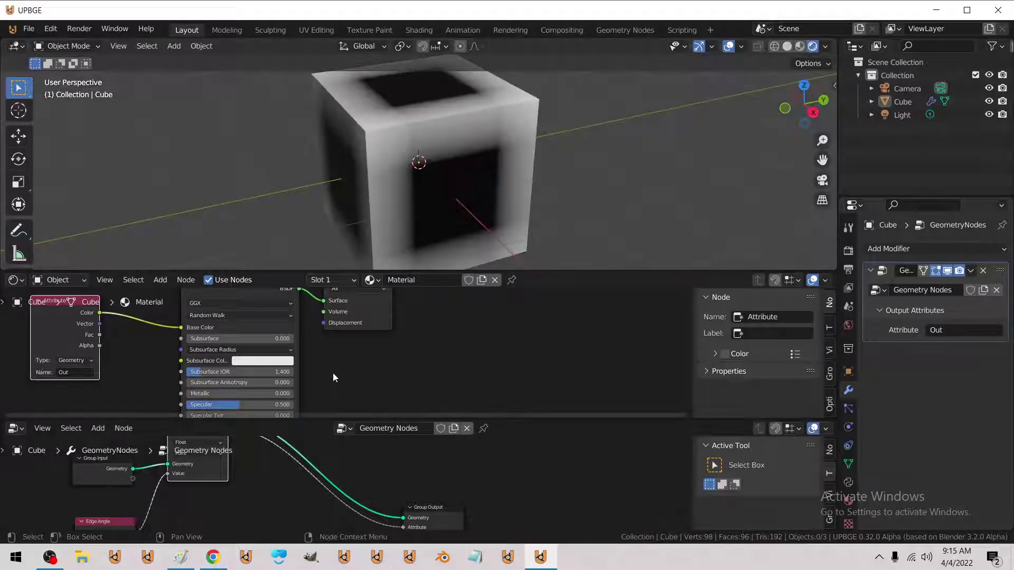
mouse_move(425, 199)
middle_mouse_down()
mouse_move(413, 173)
mouse_move(289, 208)
mouse_move(349, 214)
middle_mouse_up()
scroll(308, 489, "down", 2)
scroll(308, 489, "up", 1)
left_click_drag(308, 420, 311, 321)
middle_click_drag(290, 444, 436, 378)
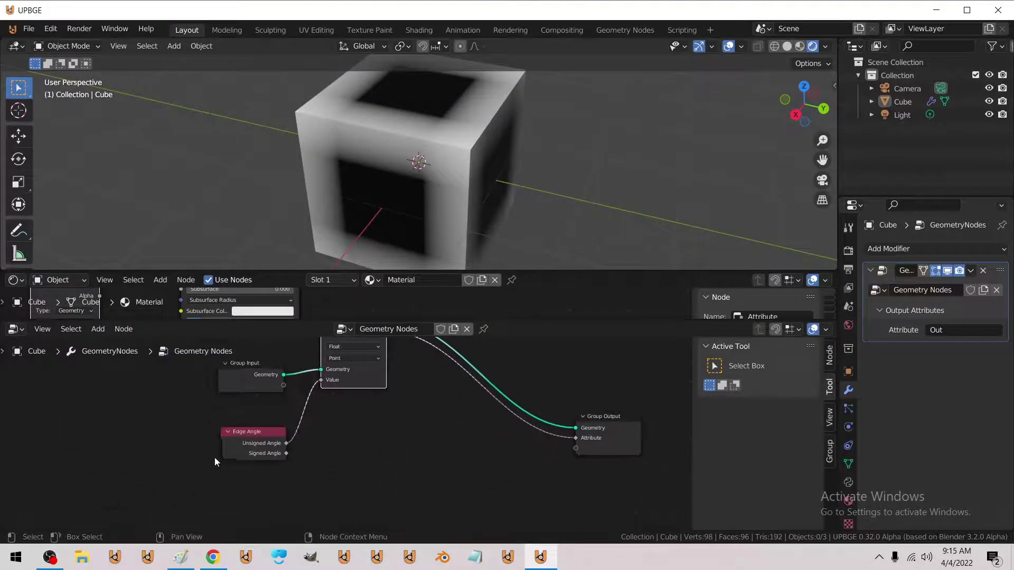
left_click(160, 280)
mouse_move(191, 400)
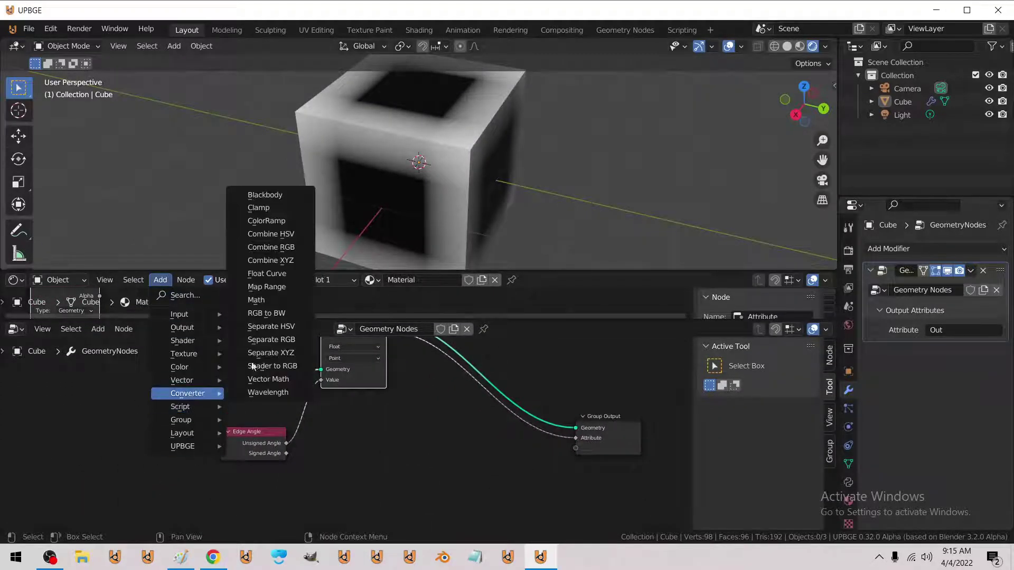
left_click(274, 297)
left_click(314, 503)
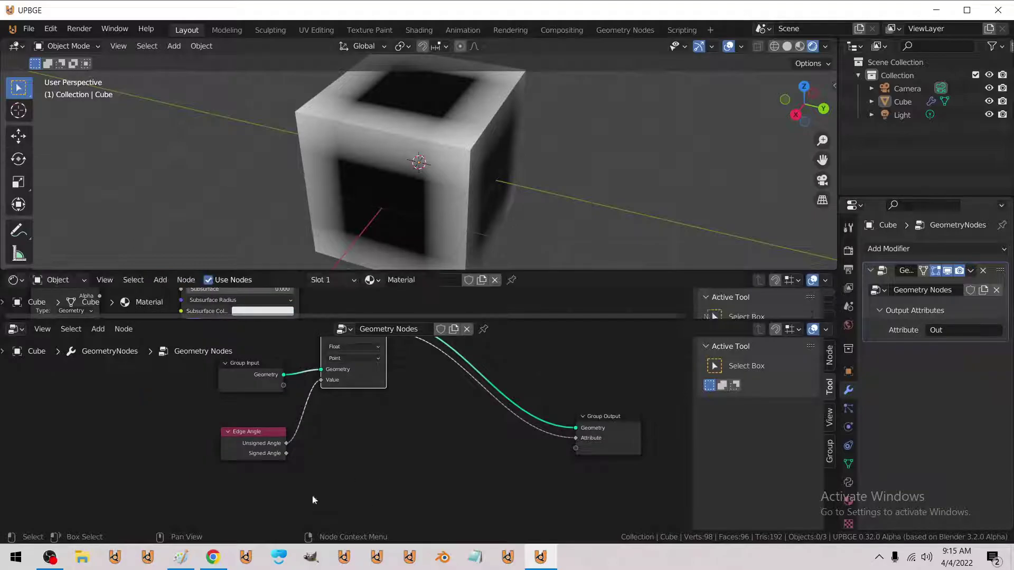
Insert a Math node between Edge Angle and Capture Attribute and set its operation to Greater Than
left_click(98, 328)
mouse_move(128, 245)
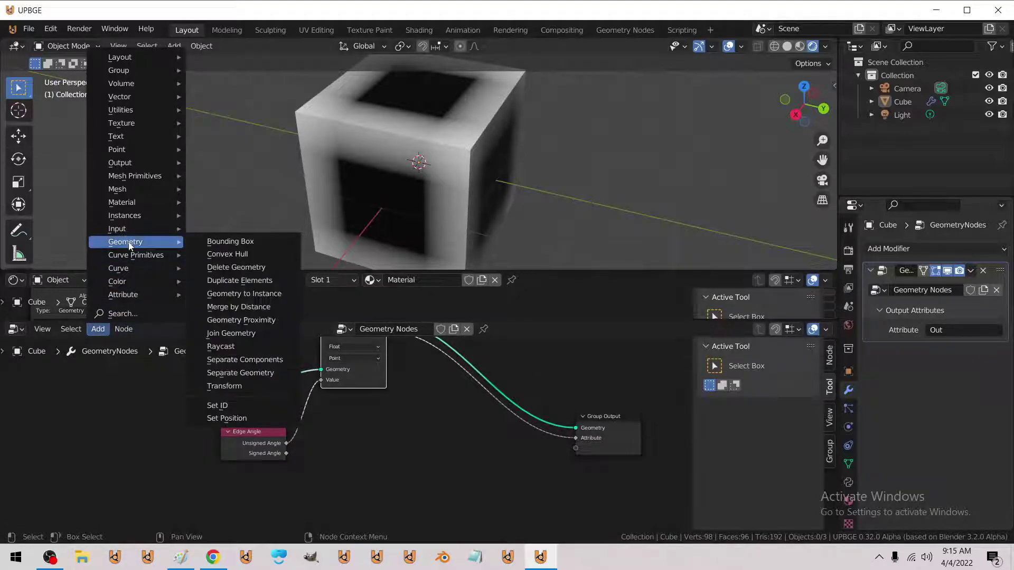
mouse_move(141, 107)
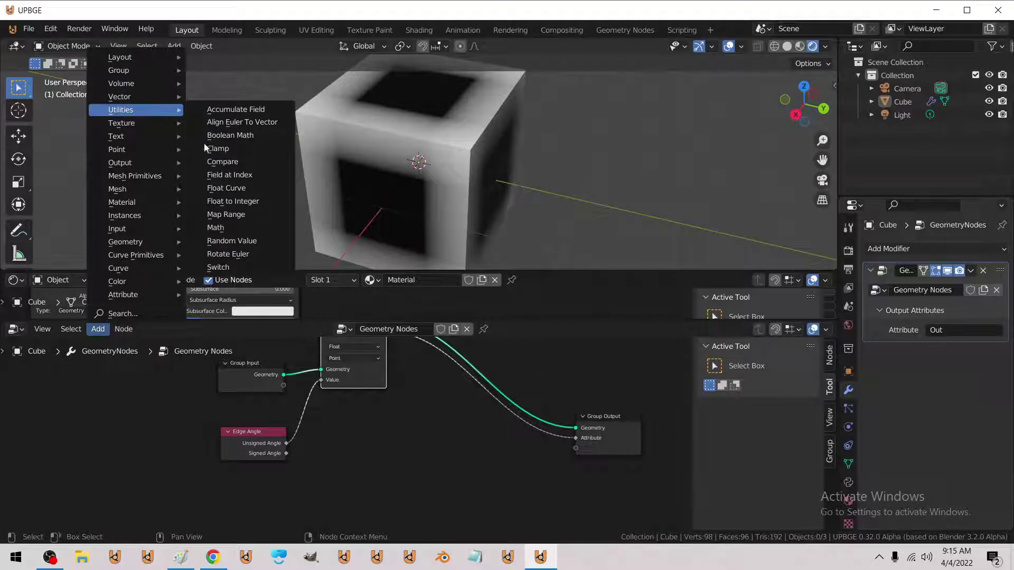
left_click(237, 229)
left_click(341, 446)
left_click(341, 446)
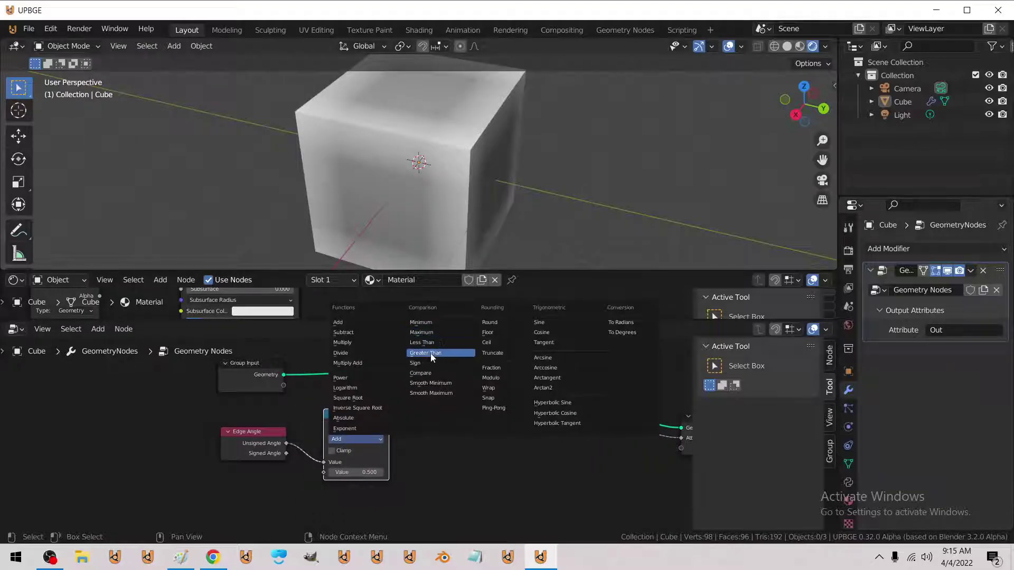
left_click(442, 354)
Subdivide the whole cube mesh once in Edit Mode and return to Object Mode
middle_click_drag(336, 220, 423, 221)
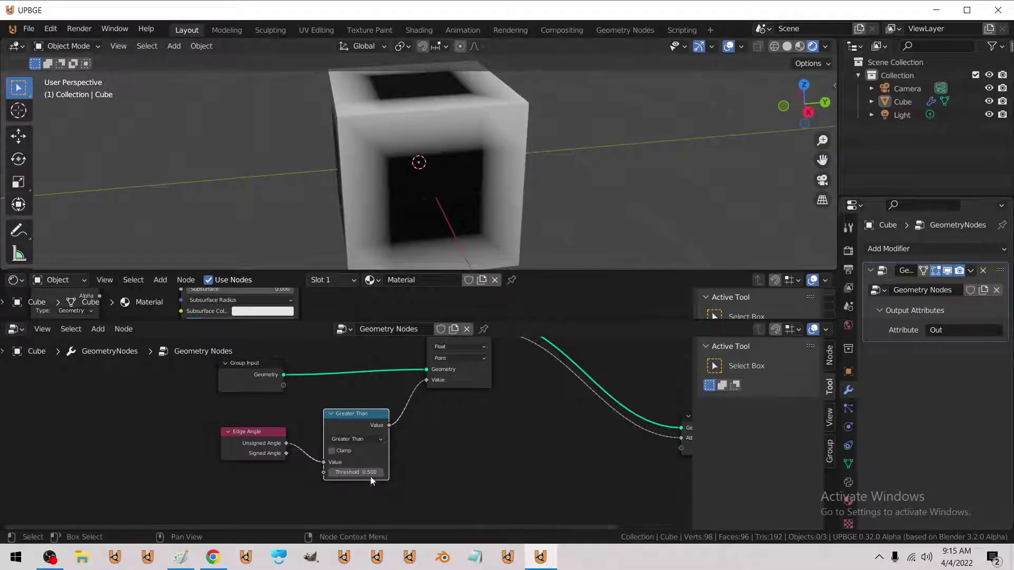
middle_click_drag(370, 478, 240, 515)
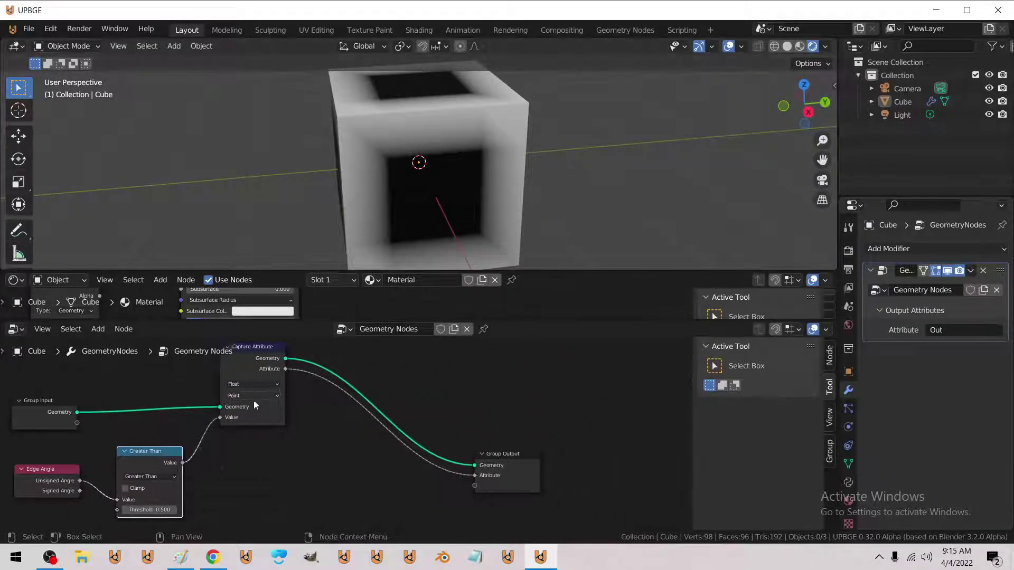
key("Tab")
key("ctrl+e")
left_click(490, 208)
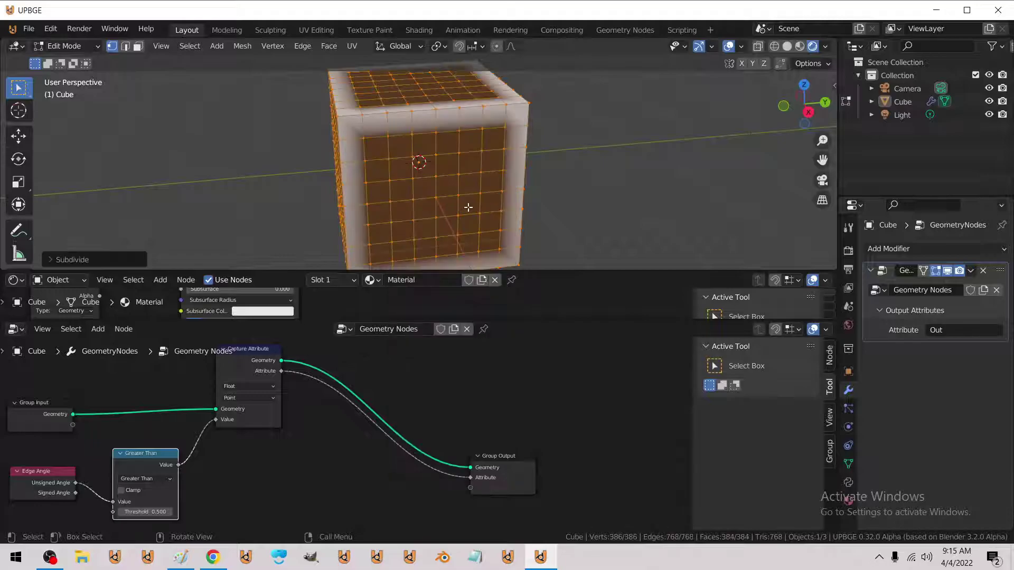
key("Tab")
Duplicate the Capture Attribute node onto the geometry link after the original and set the copy's domain to Edge
mouse_move(244, 419)
middle_mouse_down()
mouse_move(261, 425)
mouse_move(213, 420)
middle_mouse_up()
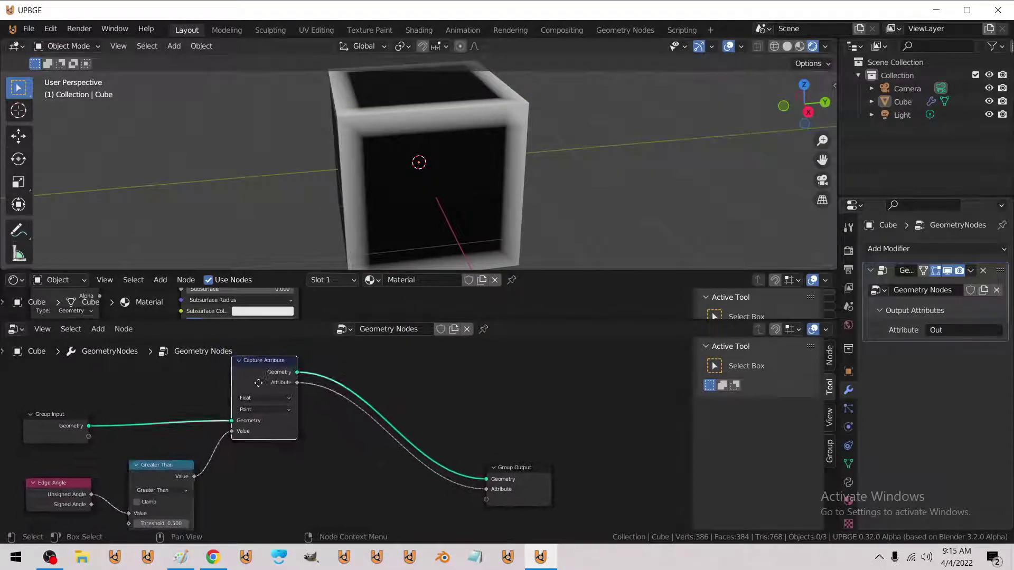
left_click_drag(261, 379, 252, 401)
key("shift+d")
left_click(354, 373)
left_click(364, 407)
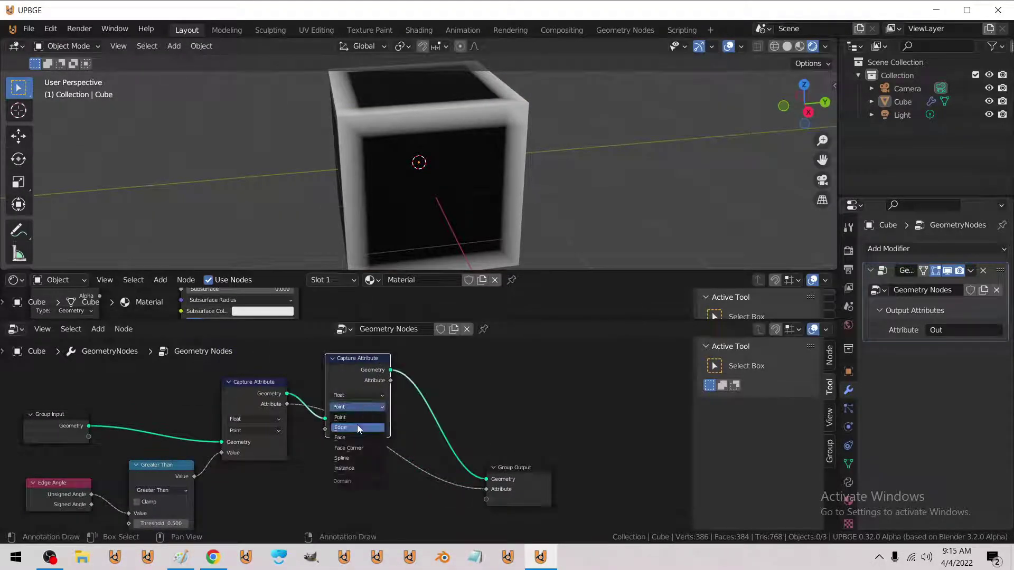
left_click(357, 427)
Connect the first Capture Attribute's Attribute to the second's Value, and the second's Attribute to the Group Output
left_click_drag(287, 404, 343, 430)
left_click_drag(390, 381, 486, 489)
left_click_drag(347, 372, 359, 390)
left_click(240, 394)
Try the Face domain on the second Capture Attribute node, and restore Edge
left_click(371, 425)
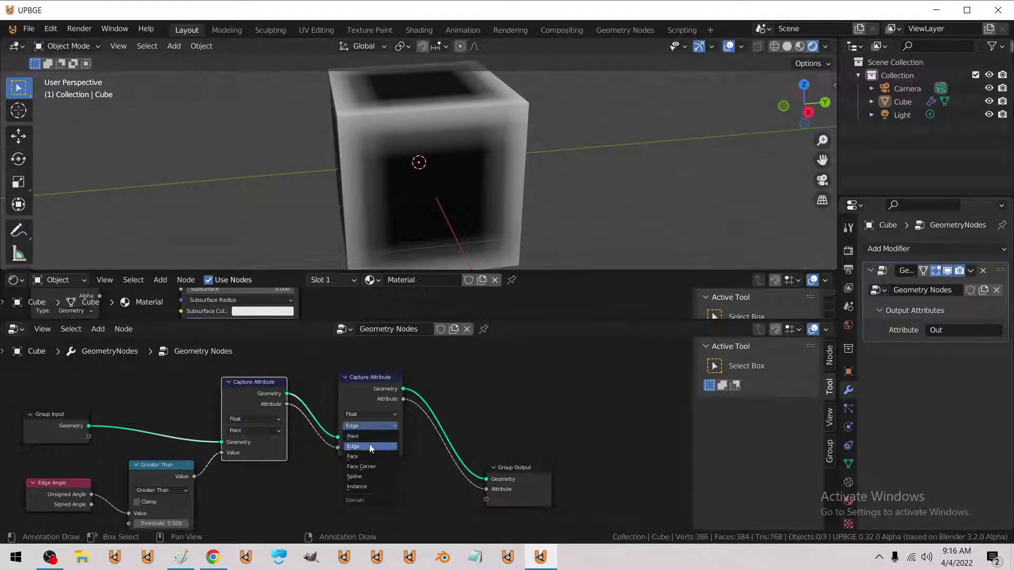
left_click(370, 456)
left_click(364, 425)
left_click(364, 445)
Duplicate the first Capture Attribute after the Edge one, wiring the Edge node's Attribute to its Value and its Attribute to the Group Output
key("shift+d")
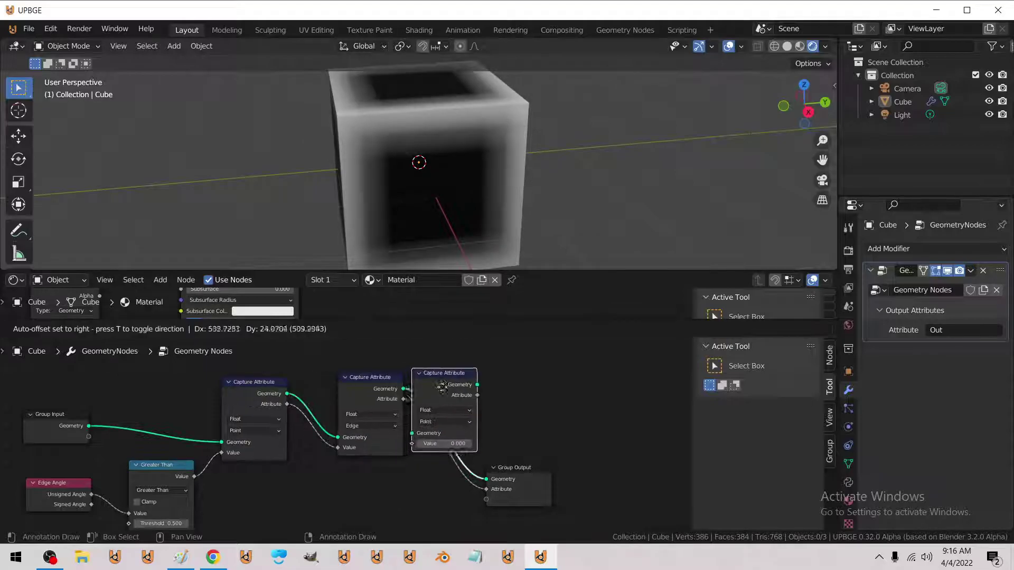
left_click_drag(443, 448, 440, 444)
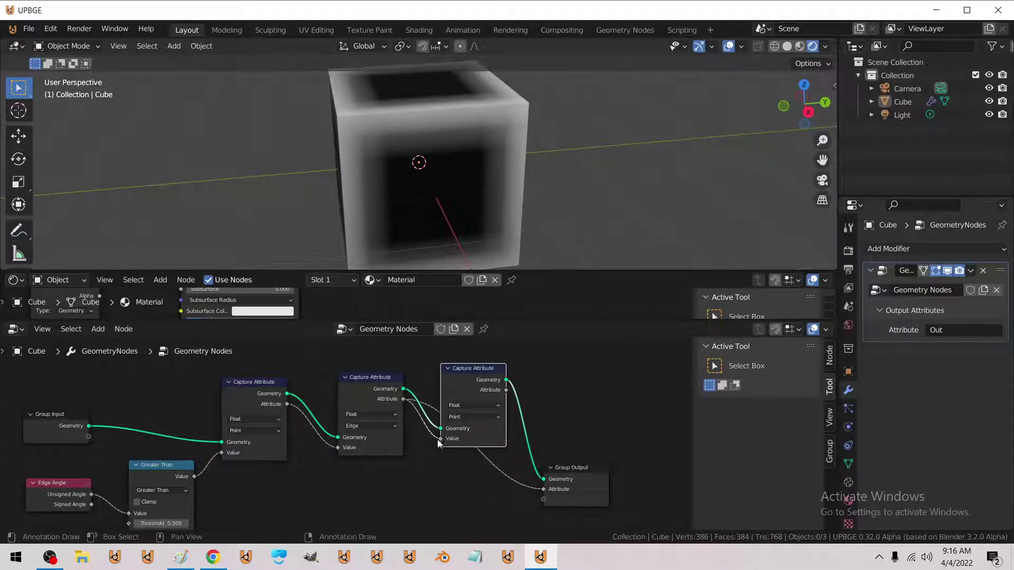
left_click_drag(505, 390, 512, 426)
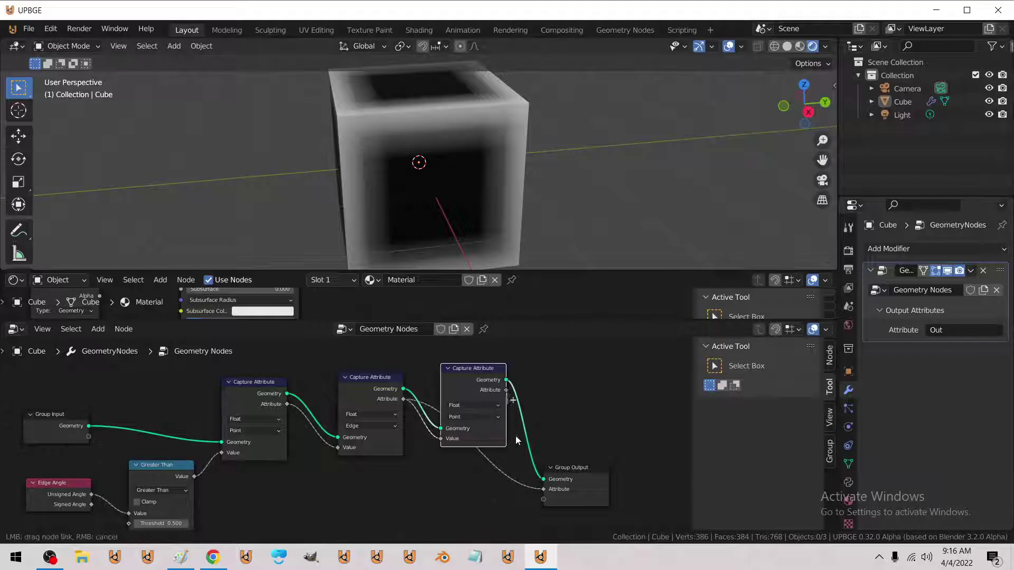
left_click_drag(544, 493, 544, 492)
left_click_drag(470, 381, 468, 385)
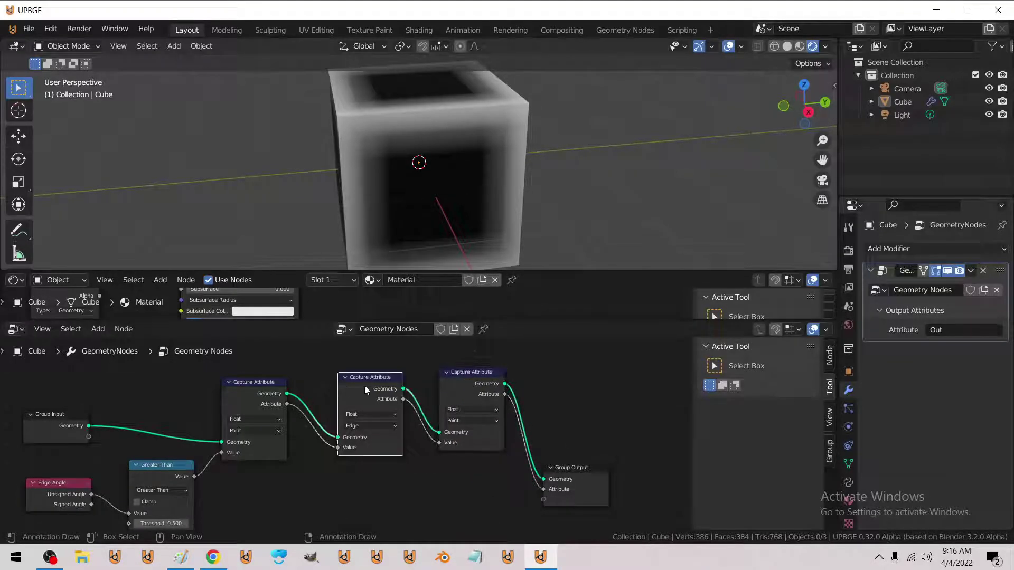
Add a copy of the Edge Capture Attribute as the fourth node and route the captured attribute through it to the Group Output
key("shift+d")
left_click(569, 383)
left_click_drag(542, 442, 541, 441)
left_click_drag(607, 392, 644, 489)
mouse_move(475, 174)
middle_mouse_down()
mouse_move(436, 157)
mouse_move(473, 182)
mouse_move(458, 165)
mouse_move(402, 175)
mouse_move(375, 195)
mouse_move(373, 164)
mouse_move(411, 219)
mouse_move(443, 244)
mouse_move(489, 162)
mouse_move(410, 157)
mouse_move(411, 172)
mouse_move(512, 188)
mouse_move(424, 176)
mouse_move(324, 180)
mouse_move(292, 213)
mouse_move(416, 224)
mouse_move(430, 249)
middle_mouse_up()
middle_click_drag(678, 472, 426, 418)
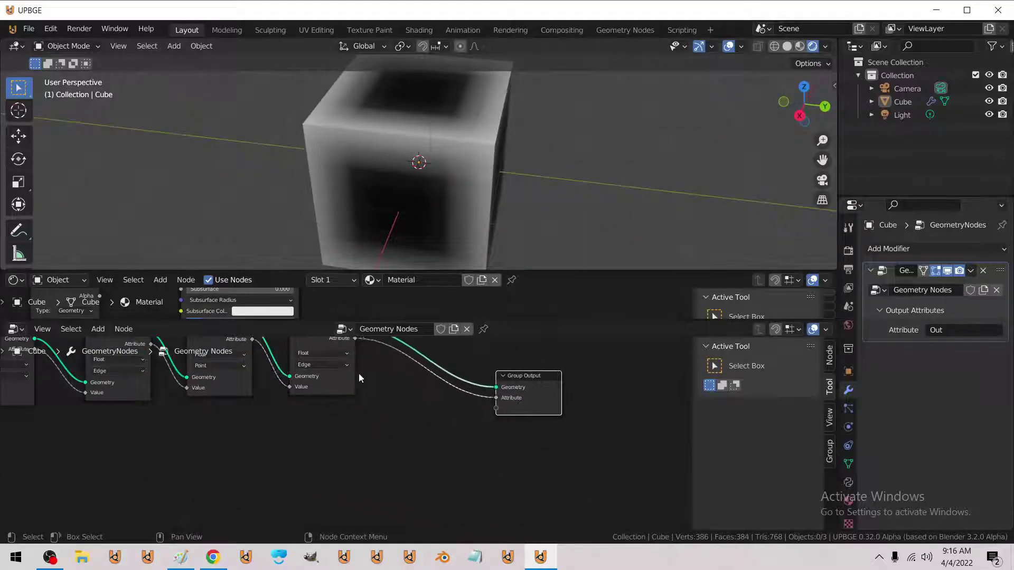
middle_click_drag(392, 372, 402, 415)
key("shift+d")
left_click_drag(442, 379, 441, 379)
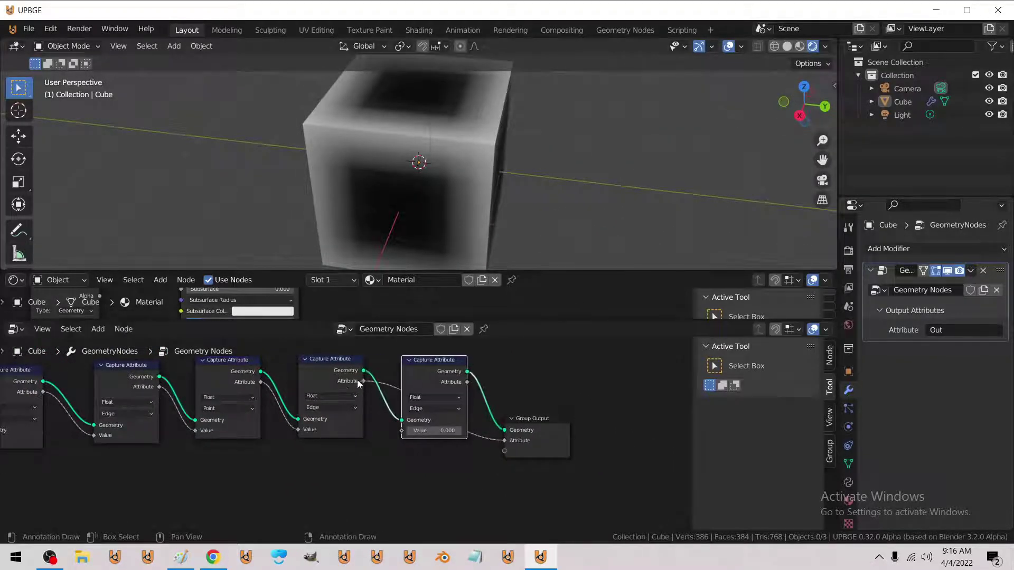
key("ctrl+z")
Insert a Point and then an Edge copy of Capture Attribute on the geometry link before the Group Output
left_click(229, 359)
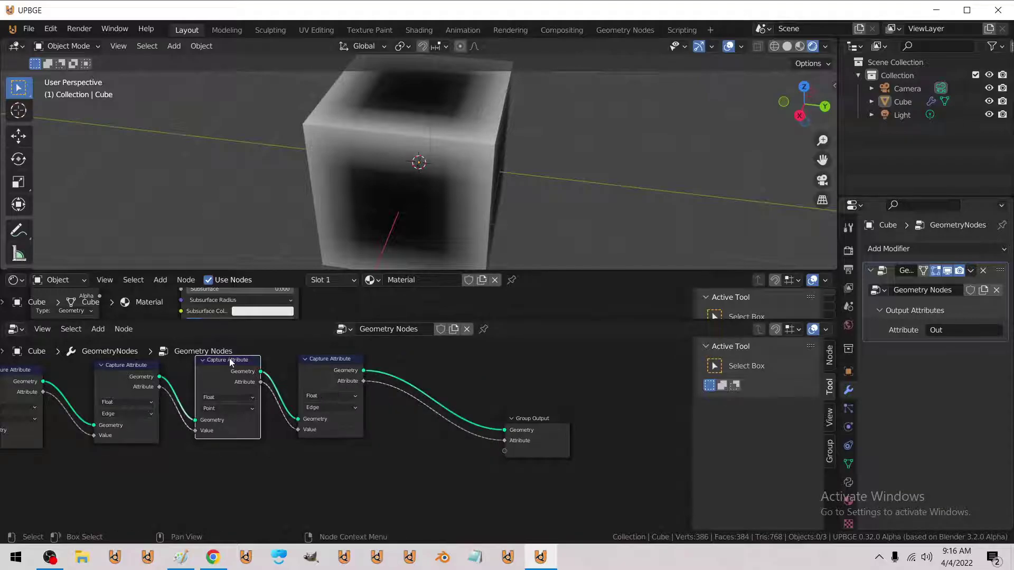
key("shift+d")
left_click(435, 364)
left_click(351, 382)
key("shift+d")
left_click(530, 386)
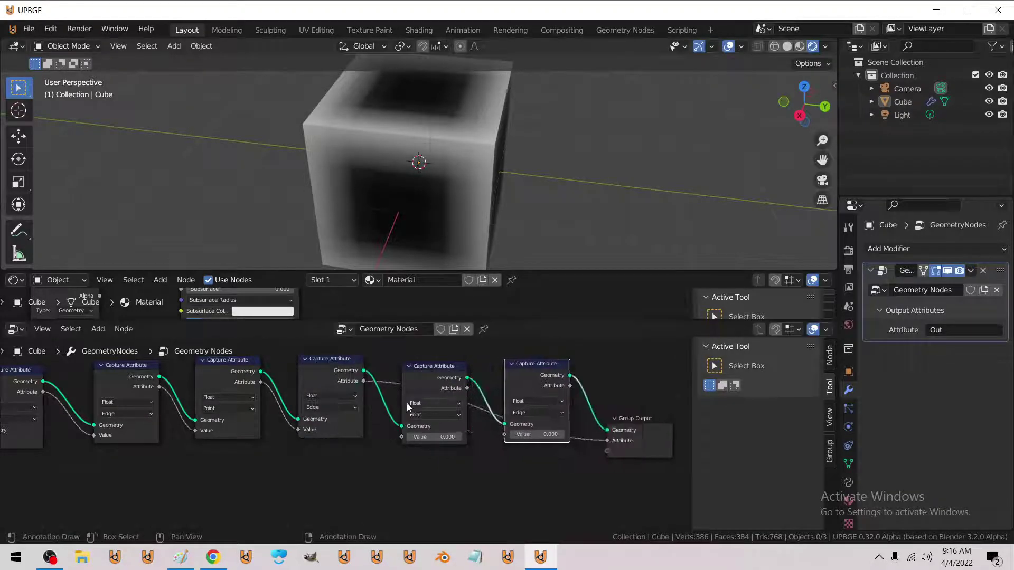
Chain the Attribute outputs into the Values of the fifth and sixth Capture Attribute nodes, ending in the Group Output's Attribute
left_click_drag(363, 382, 402, 436)
left_click_drag(466, 389, 504, 434)
left_click_drag(570, 385, 608, 440)
middle_click_drag(369, 222, 421, 176)
scroll(322, 423, "down", 4)
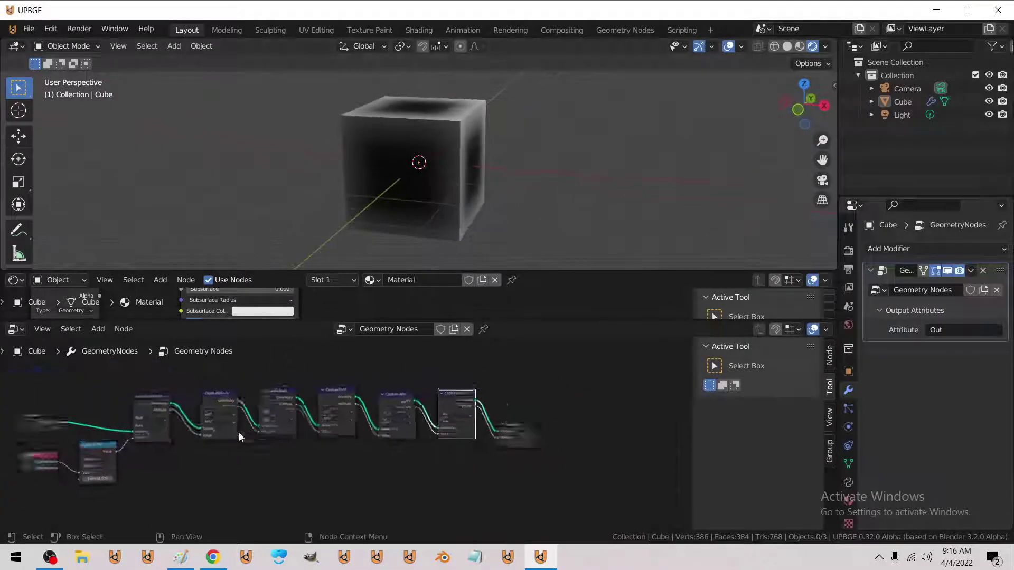
scroll(322, 423, "up", 2)
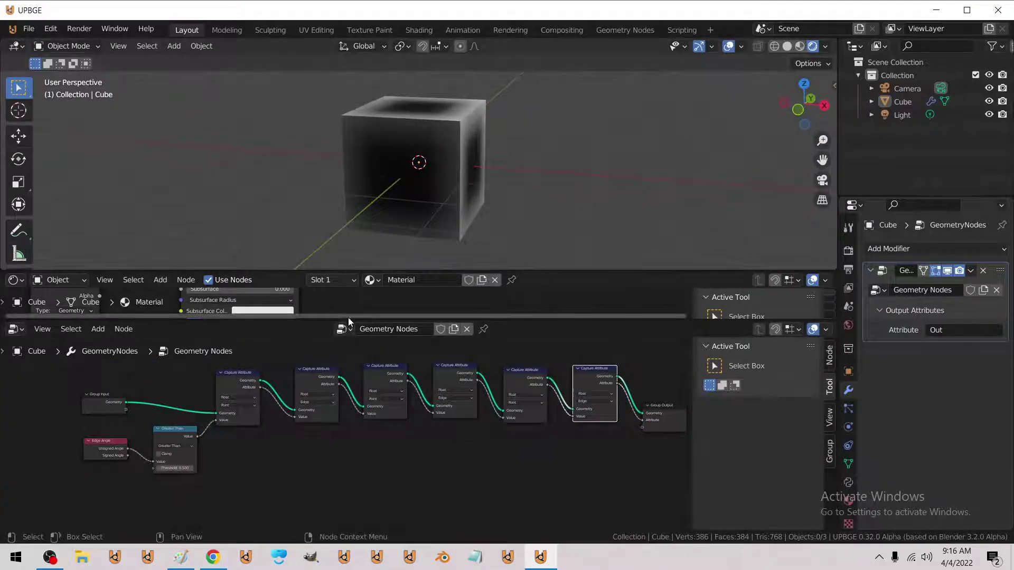
Enlarge the Shader Editor area and move the Attribute node farther away from the Principled BSDF
left_click_drag(349, 318, 360, 499)
scroll(285, 353, "down", 3)
middle_click_drag(153, 372, 347, 347)
scroll(347, 347, "up", 1)
left_click_drag(327, 346, 263, 340)
Add a Musgrave Texture node below the Attribute node in the material
left_click(160, 280)
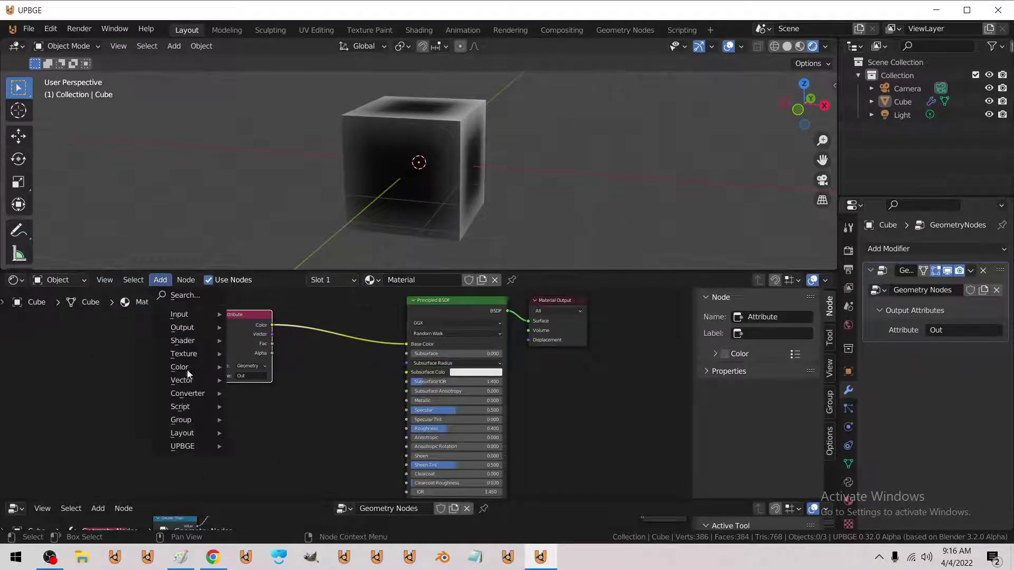
mouse_move(185, 354)
left_click(272, 280)
left_click(225, 408)
Insert a Math node set to Add between Attribute and Base Color, and connect the Musgrave Height to its second Value
left_click(160, 280)
mouse_move(188, 393)
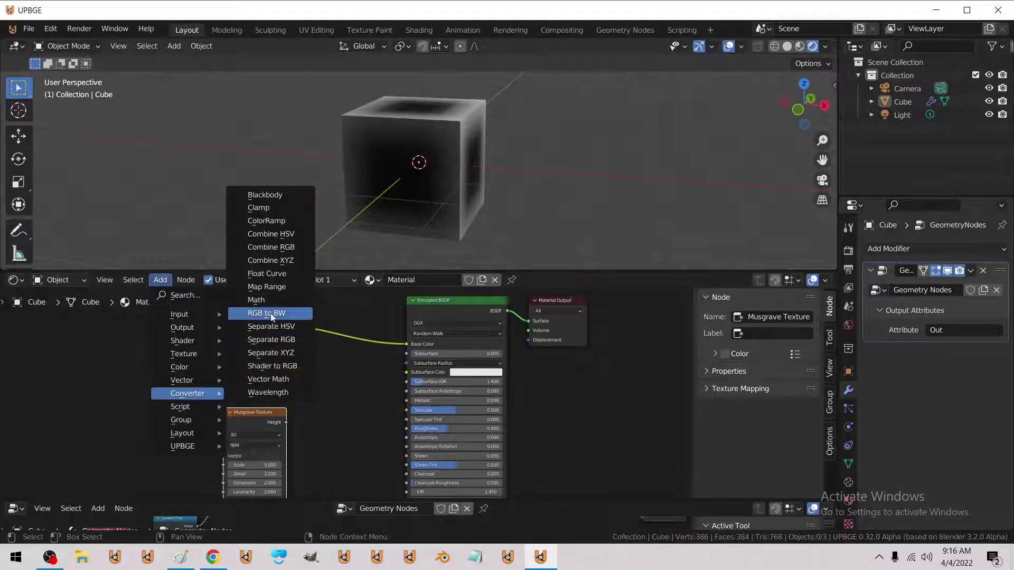
left_click(259, 300)
left_click(317, 322)
left_click_drag(286, 422, 316, 371)
Duplicate the Add node onto the link before Base Color and set the copy to Greater Than
key("shift+d")
left_click(426, 334)
left_click_drag(415, 324, 414, 326)
left_click(428, 337)
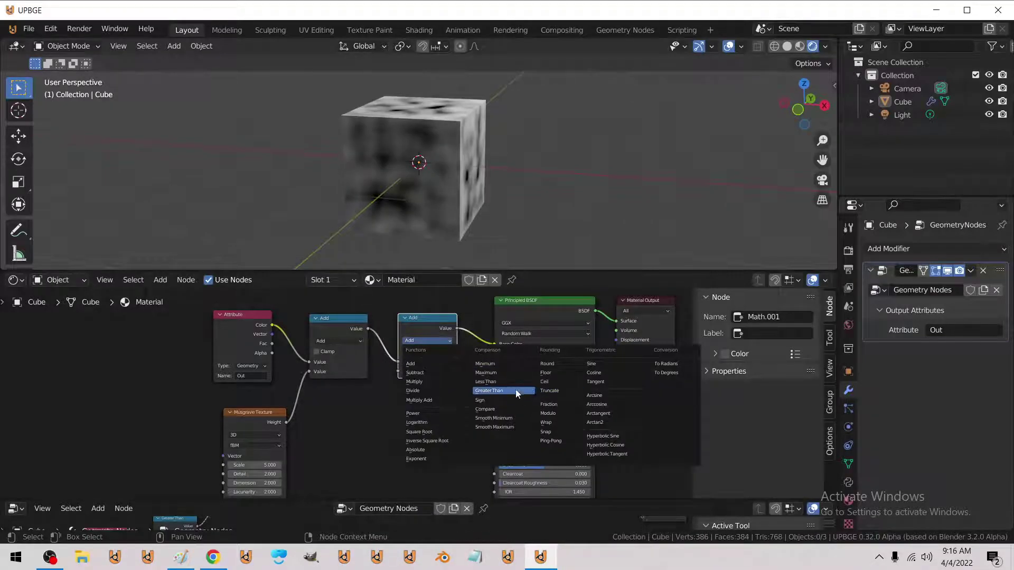
left_click(489, 391)
Lower the Greater Than node's threshold to 0.000
scroll(417, 380, "up", 2)
middle_click_drag(369, 197, 330, 196)
scroll(343, 196, "up", 3)
left_click(426, 364)
left_click(427, 363)
left_click(427, 363)
left_click(427, 363)
left_click(427, 363)
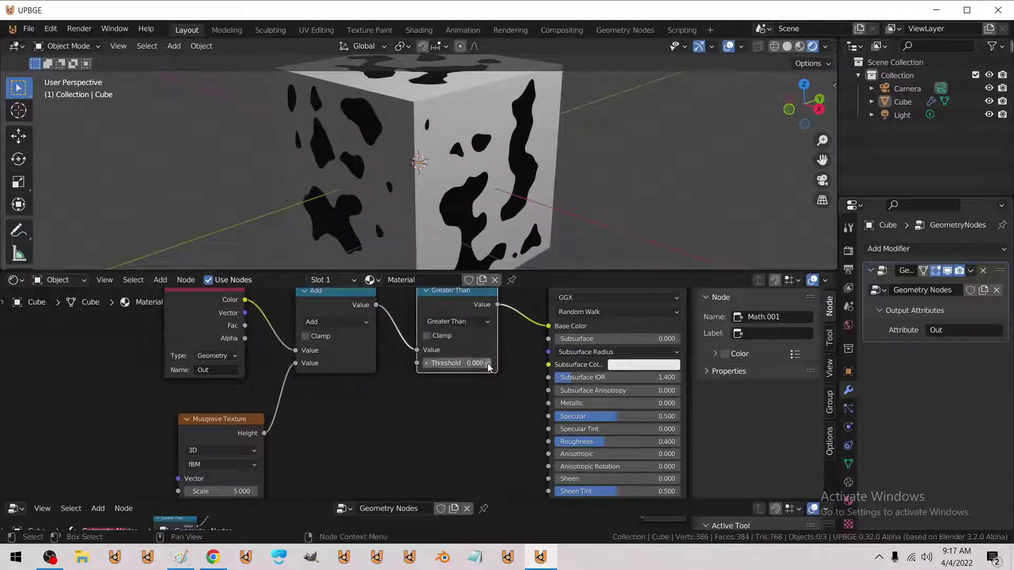
Move the Musgrave Texture and Attribute nodes slightly farther from the Add node
middle_click_drag(272, 391, 288, 344)
left_click_drag(239, 389, 216, 386)
scroll(325, 352, "down", 4)
middle_click_drag(348, 325, 357, 374)
left_click_drag(254, 339, 248, 340)
scroll(448, 386, "up", 4)
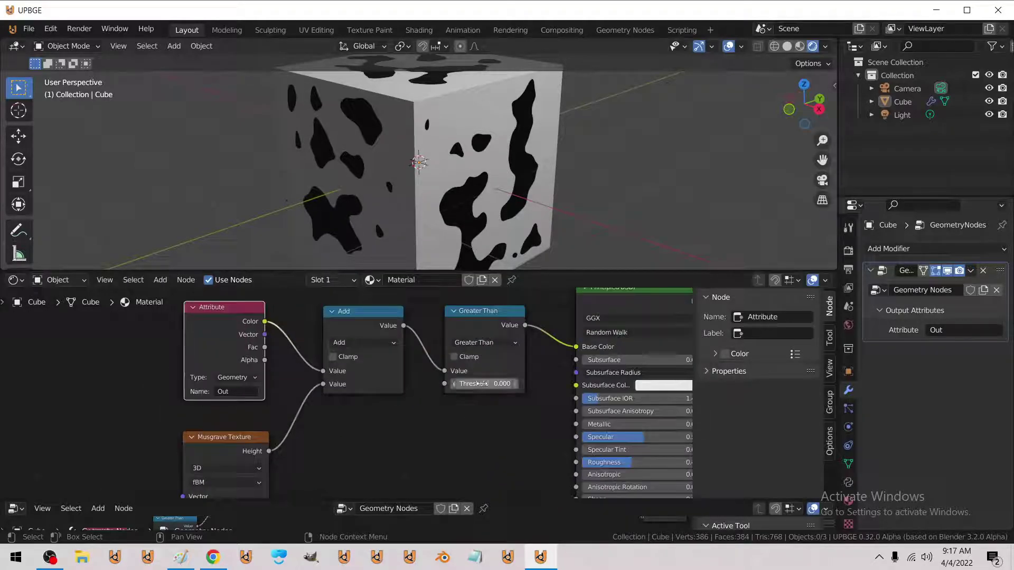
Raise the Greater Than node's threshold to 0.500
left_click(515, 384)
left_click(514, 385)
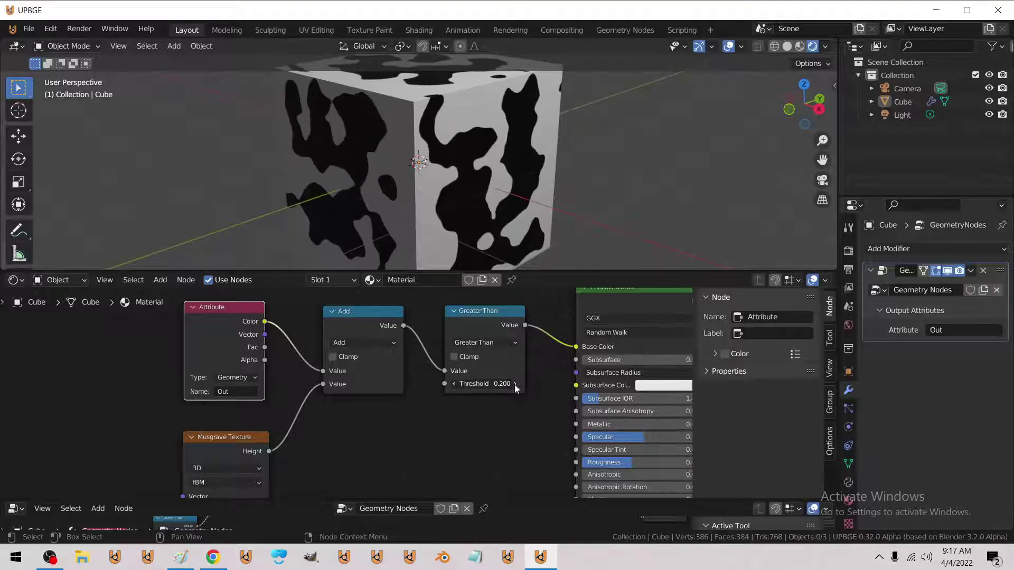
left_click(514, 384)
left_click(514, 384)
left_click(514, 385)
Set the Musgrave Texture's scale to 12
middle_click_drag(320, 406, 375, 326)
left_click(301, 418)
type("12")
key("Return")
scroll(385, 429, "down", 2)
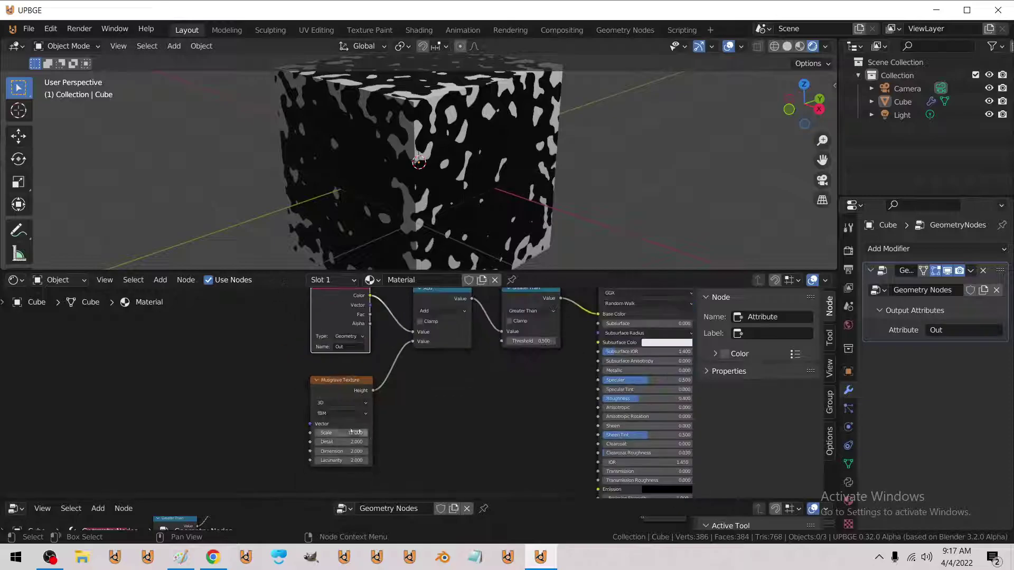
Add a Geometry node beside the Musgrave Texture and connect its Position output to the texture's Vector
left_click(160, 280)
mouse_move(178, 315)
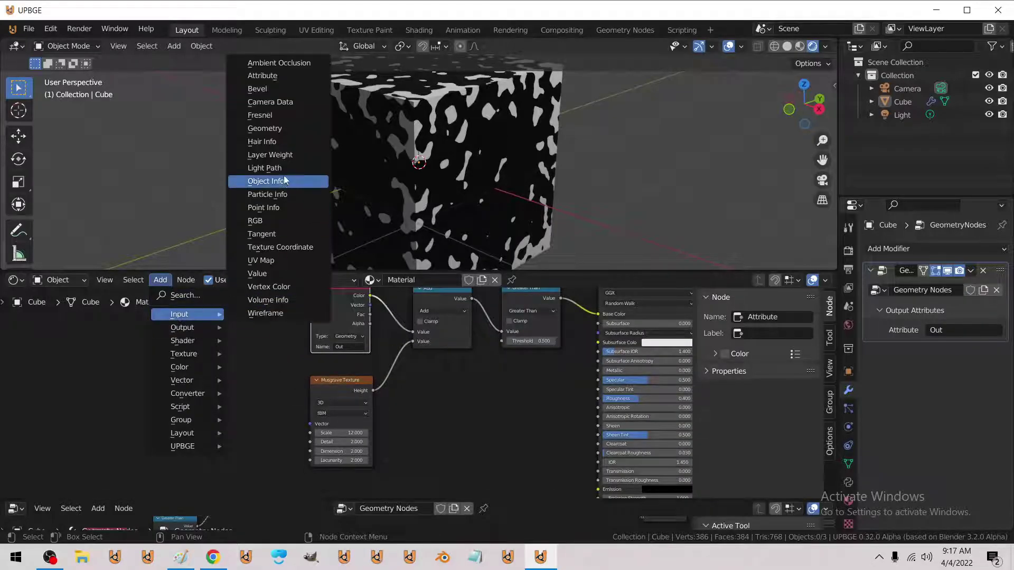
left_click(264, 128)
left_click(216, 401)
left_click_drag(207, 401, 310, 424)
left_click_drag(172, 399, 240, 385)
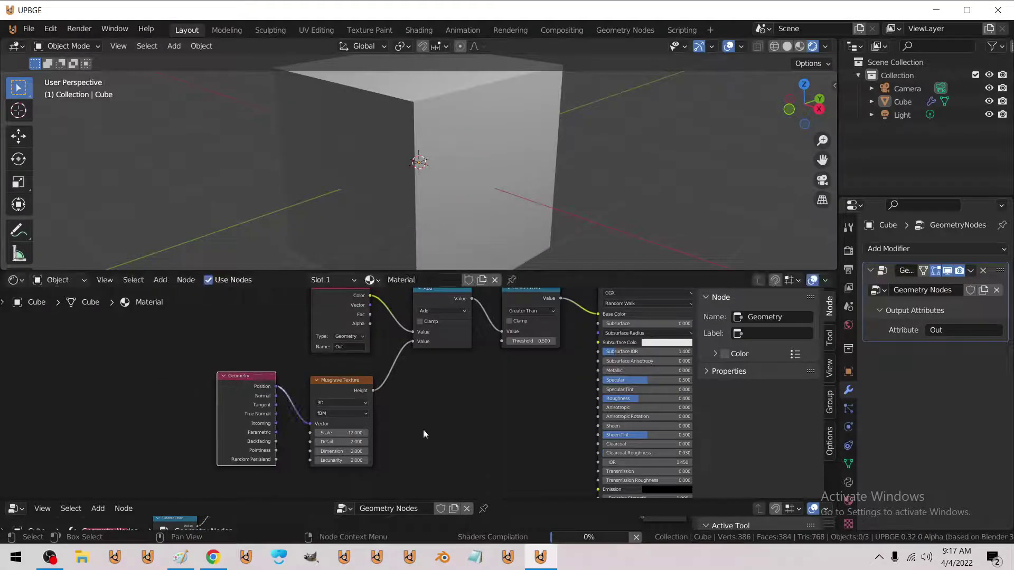
Duplicate the Greater Than node onto the link between Musgrave Texture and Add, and set the copy to Multiply
middle_click_drag(475, 411, 327, 445)
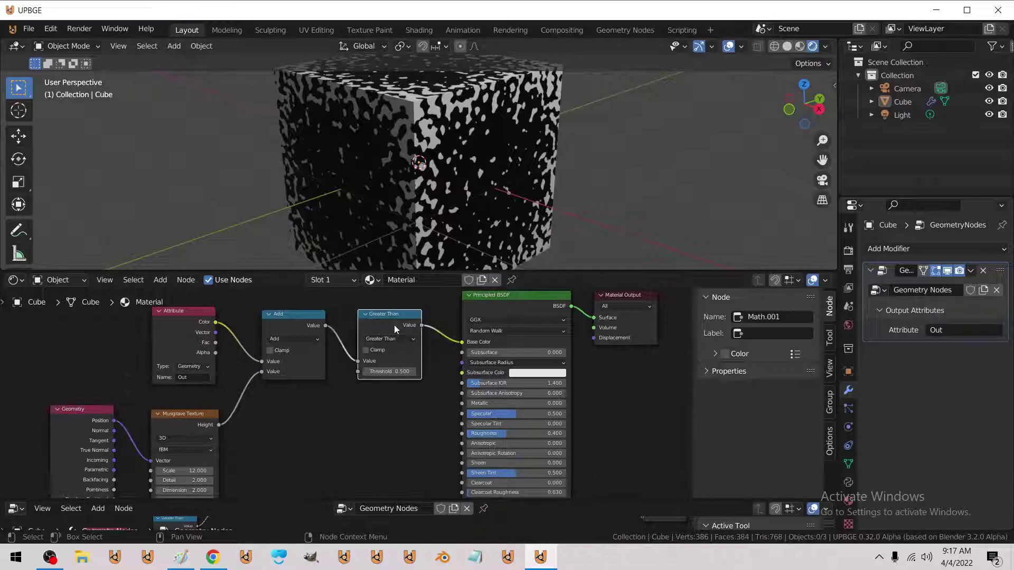
key("shift+d")
left_click(300, 414)
left_click(291, 421)
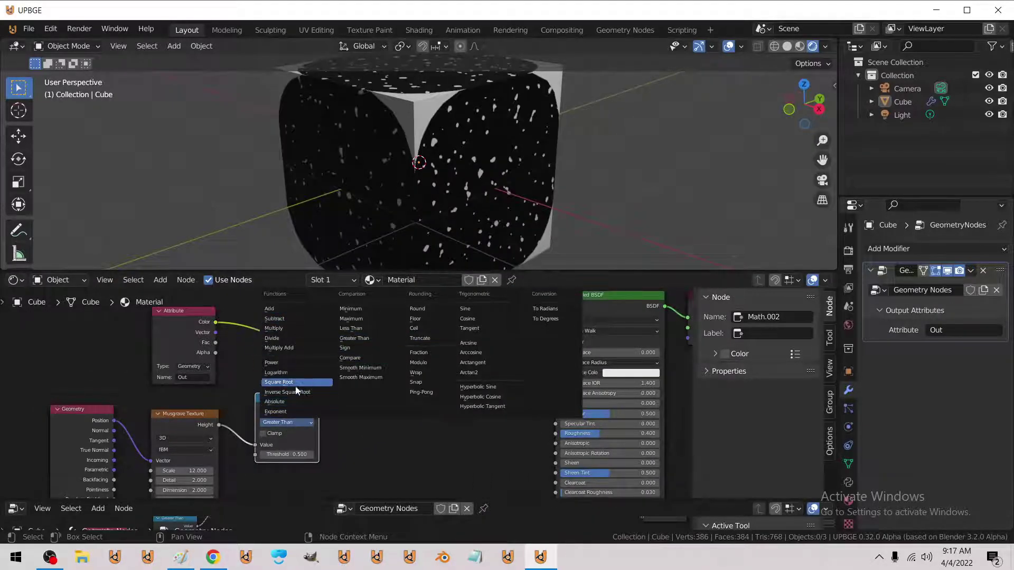
left_click(279, 327)
left_click(288, 422)
left_click(275, 327)
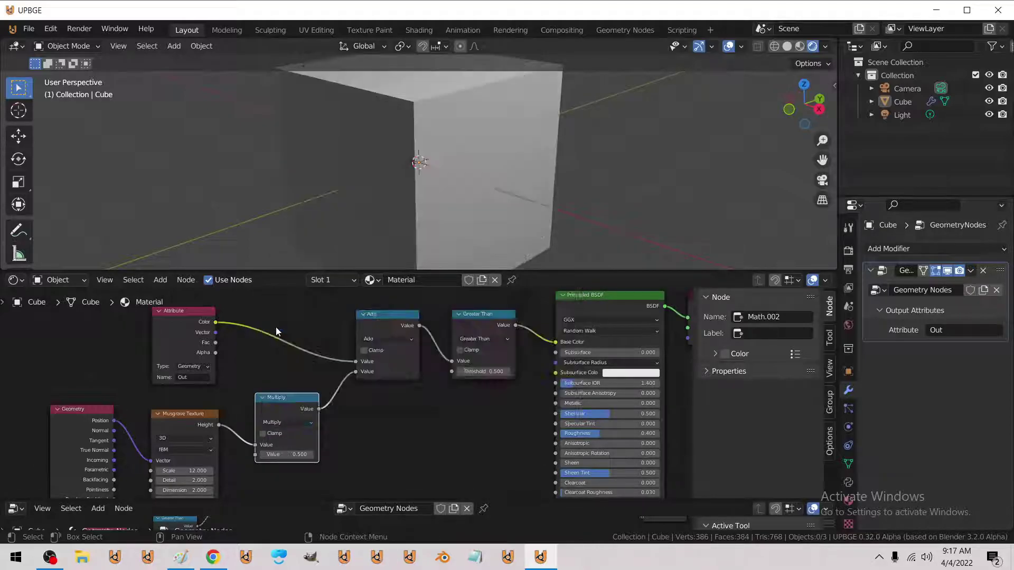
Set the Multiply value to 0.05 and the Greater Than threshold to 0.4
left_click(279, 454)
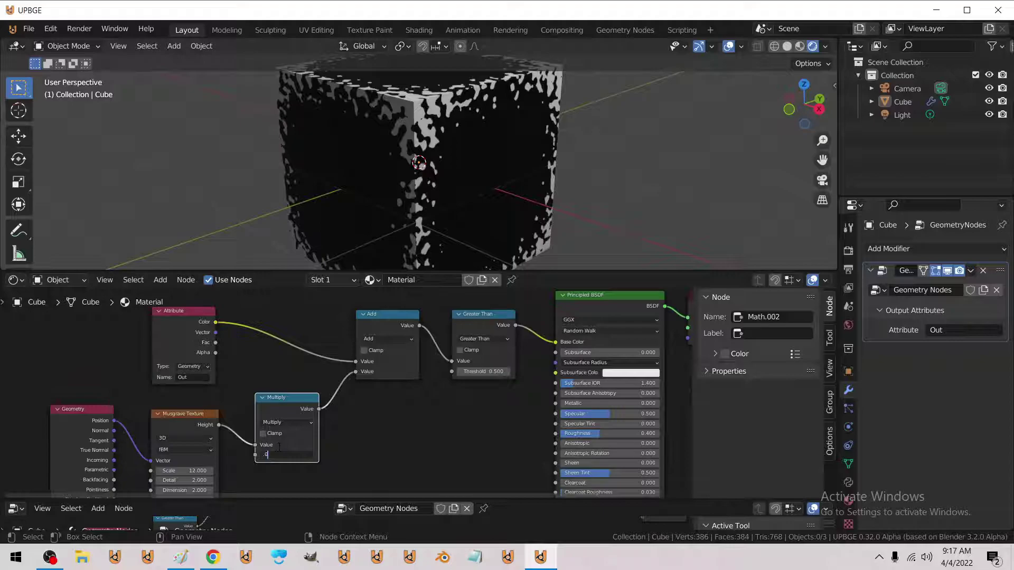
type("0.05")
key("Return")
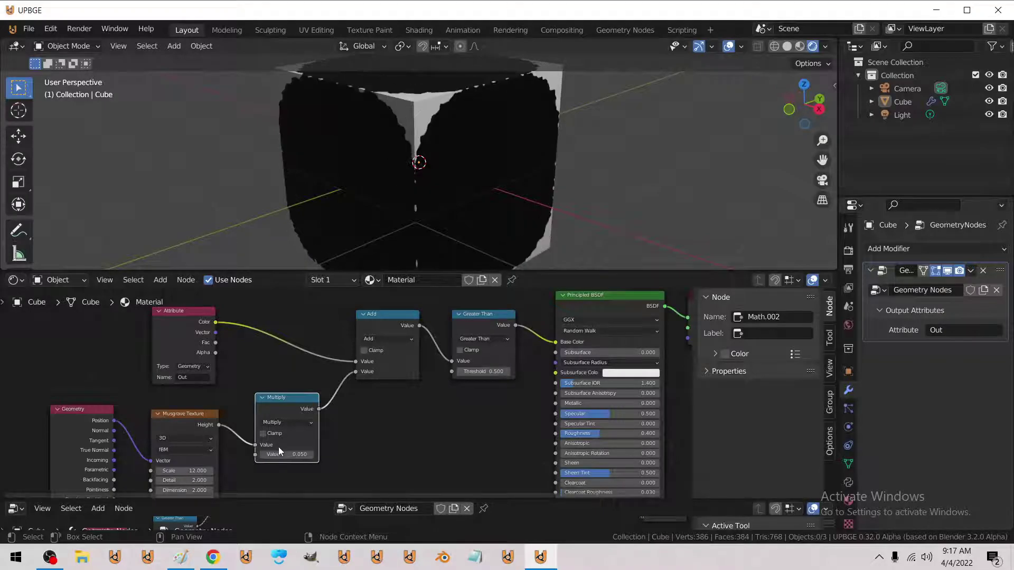
left_click(460, 372)
scroll(356, 223, "down", 5)
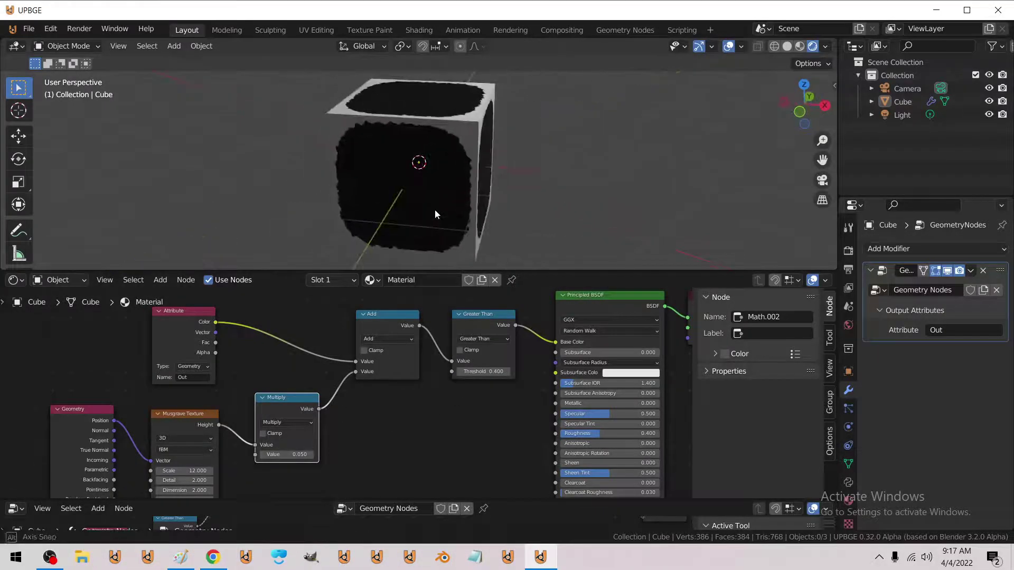
middle_click_drag(387, 200, 372, 197)
middle_click_drag(336, 420, 388, 416)
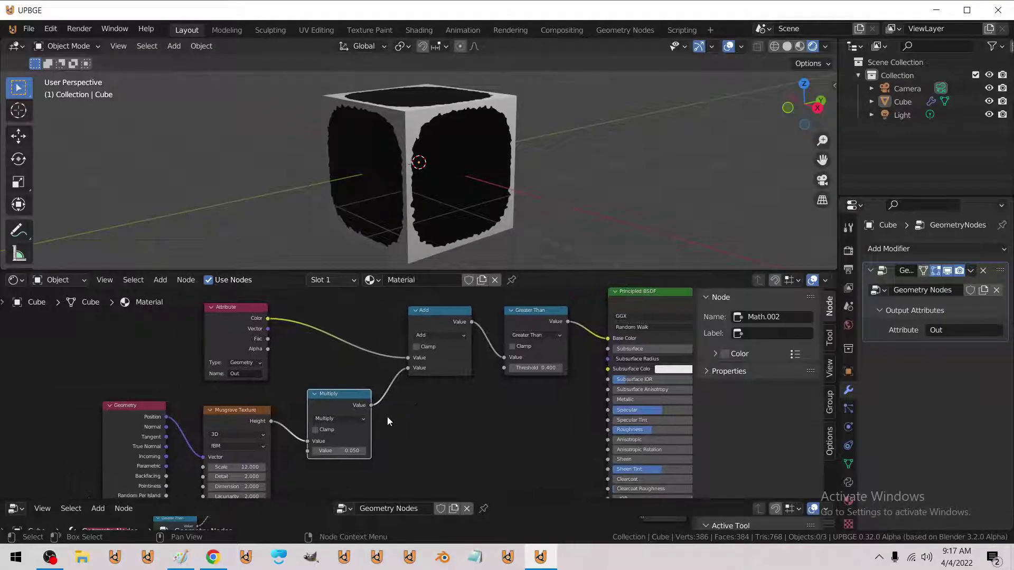
Insert a copy of Multiply between Attribute and Add, and feed the Attribute's Color into both of its Values
left_click_drag(334, 393, 344, 402)
key("shift+d")
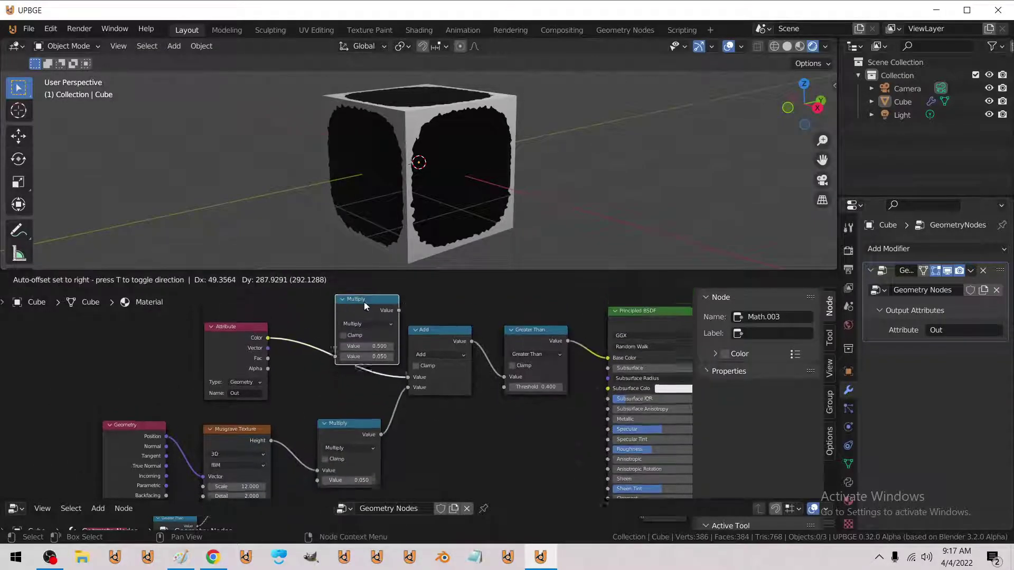
left_click(337, 303)
left_click_drag(259, 340, 308, 356)
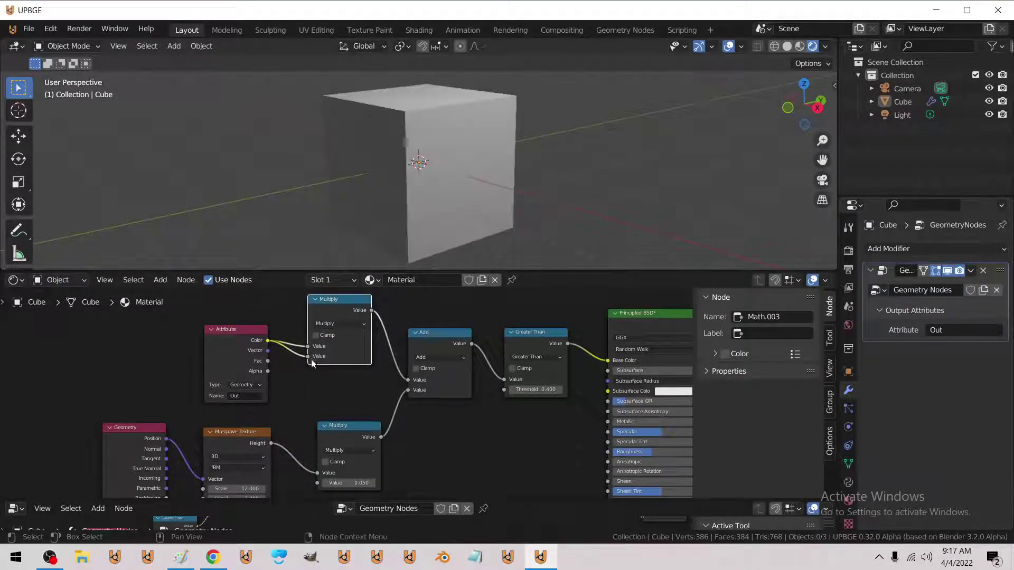
left_click_drag(332, 305, 333, 324)
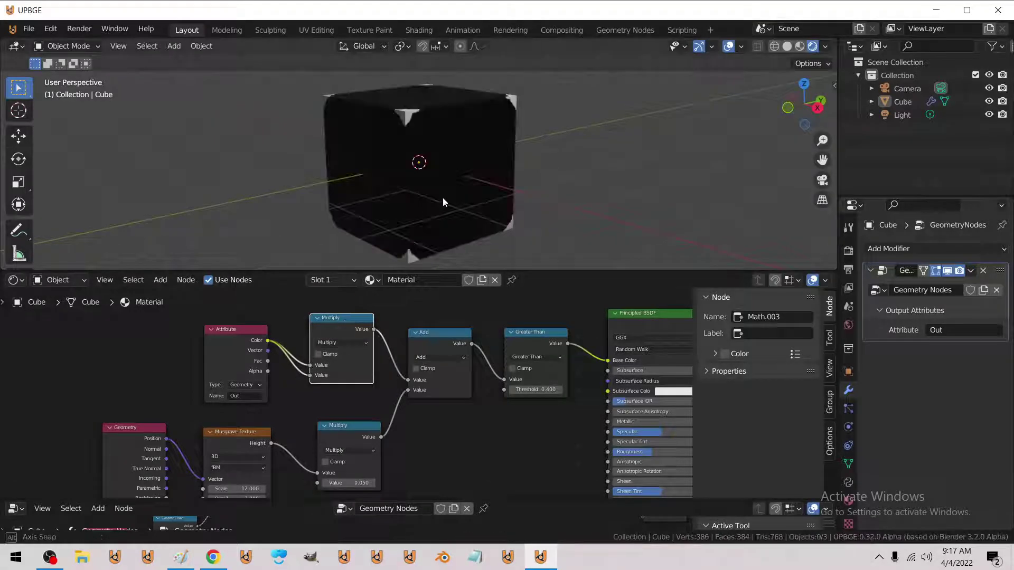
Set the Greater Than node's threshold to 0.2
middle_click_drag(443, 199, 416, 200)
scroll(399, 364, "up", 2)
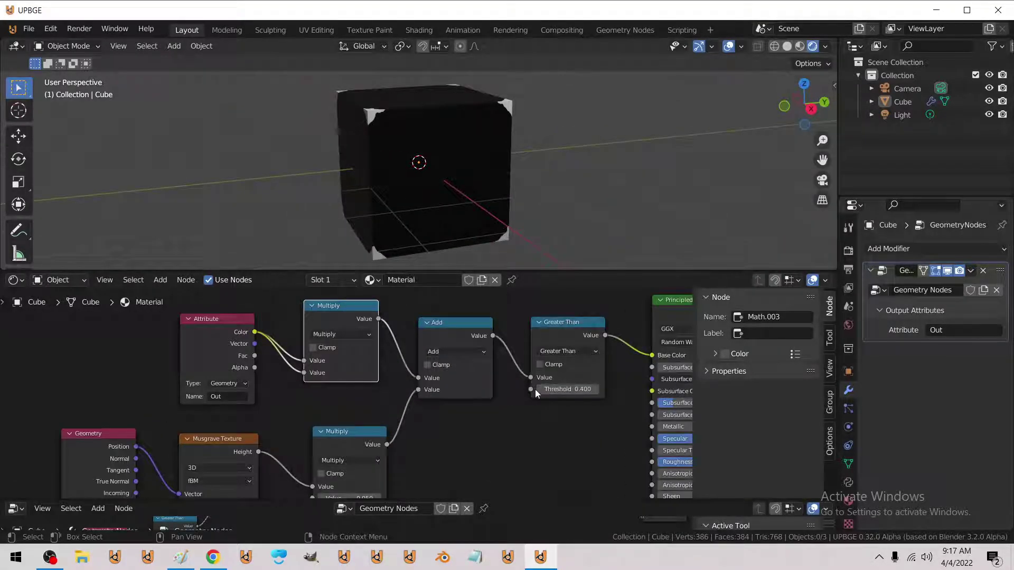
middle_click_drag(355, 497, 366, 460)
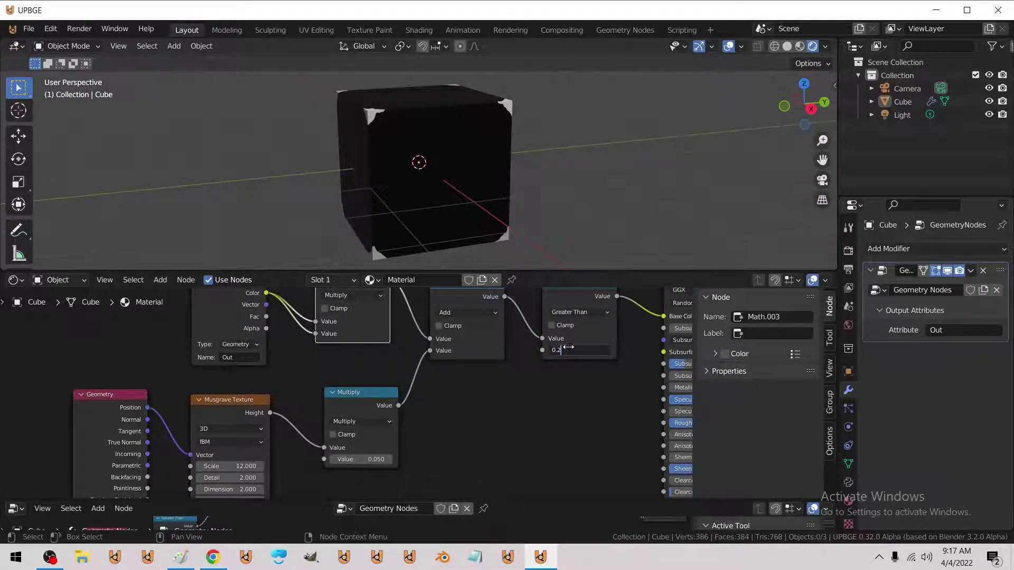
key("Return")
middle_click_drag(390, 166, 423, 184)
Enter Edit Mode with face selection and extrude the four central faces on the cube's top by about 0.21 m
key("Tab")
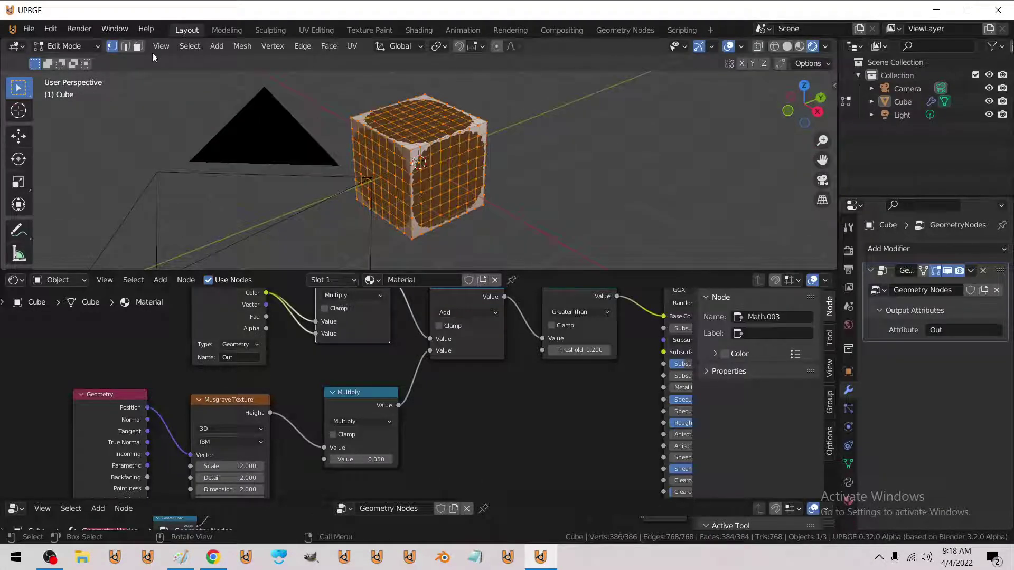
left_click(138, 46)
left_click(418, 116)
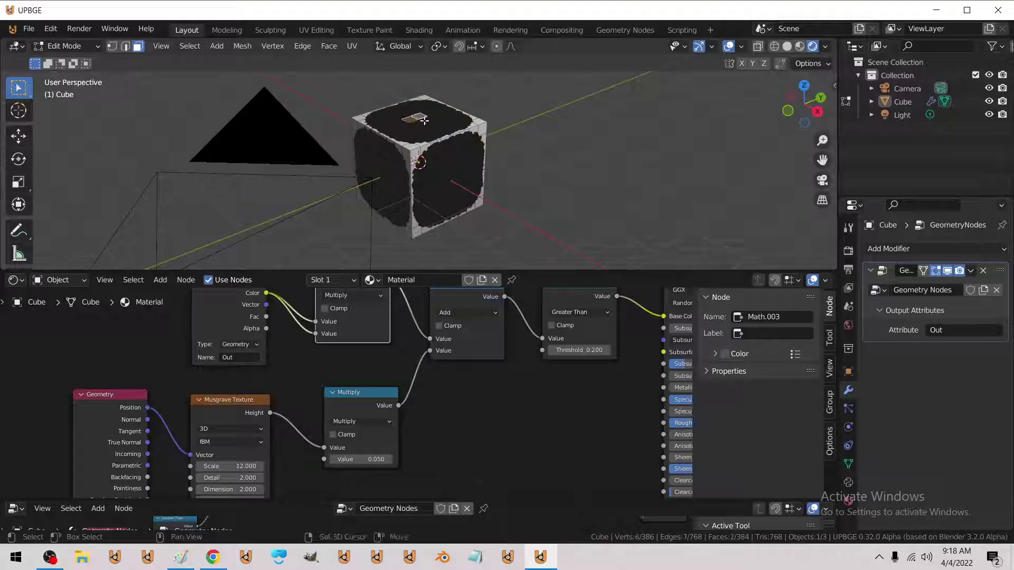
key("e")
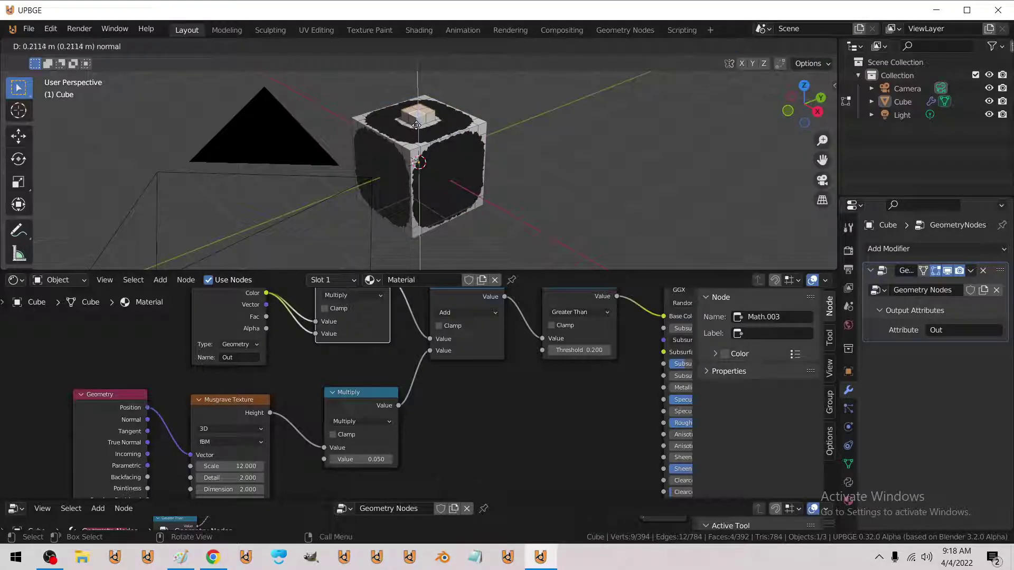
left_click(418, 128)
Scale the extruded top faces along X and Y only, and return to Object Mode
key("s")
key("shift+z")
left_click(488, 132)
key("Tab")
middle_click_drag(465, 135, 423, 201)
scroll(506, 198, "up", 3)
scroll(417, 177, "down", 3)
In Edit Mode, extrude two horizontal face loops around the cube's lower half and scale them to about 1.25 in X and Y, centred on the snapped 3D cursor
key("Tab")
left_click(427, 203, "alt")
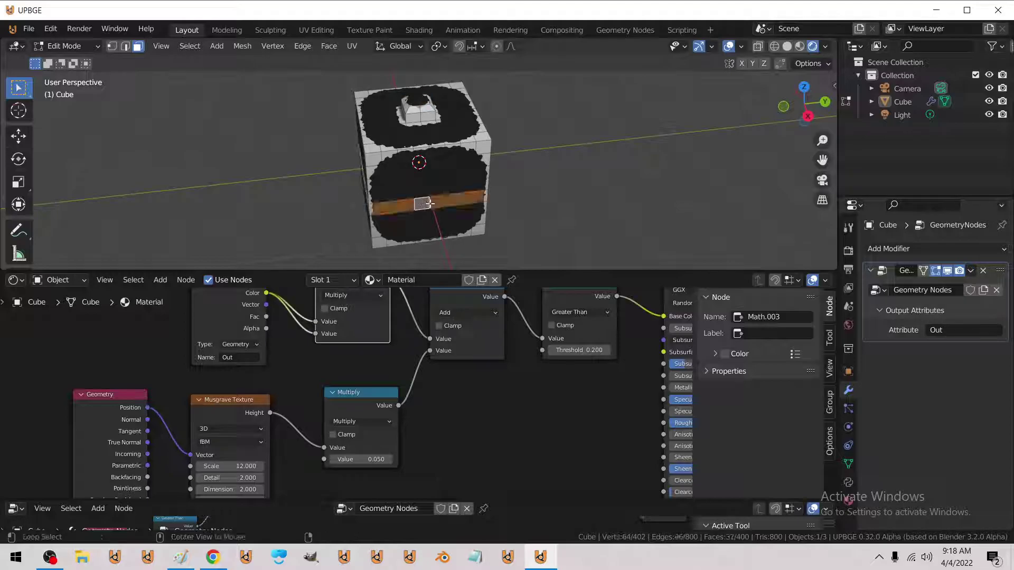
left_click(429, 213, "alt+shift")
key("e")
right_click(438, 216)
key("shift+s")
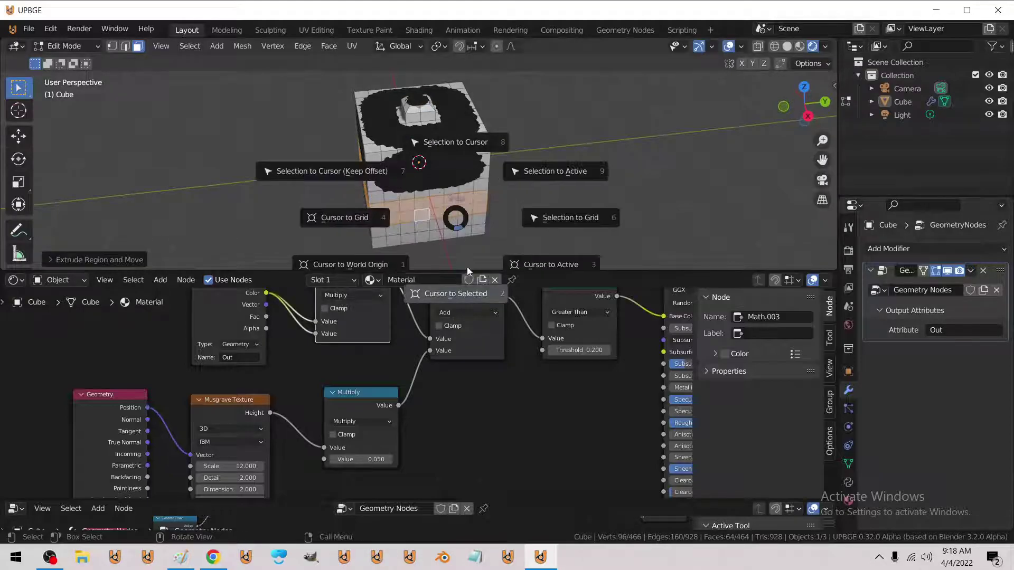
left_click(466, 267)
key("s")
key("shift+z")
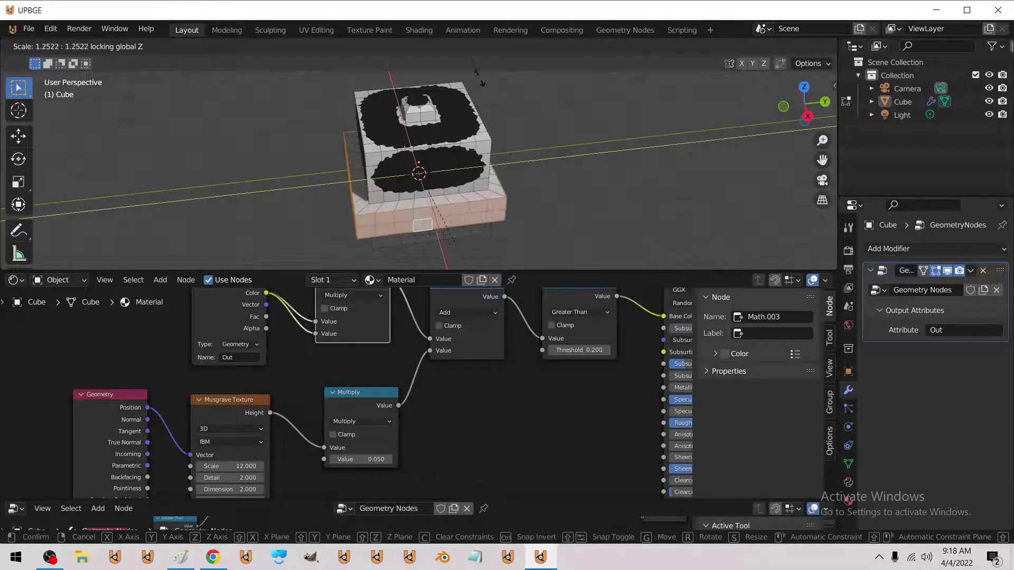
left_click(478, 74)
Extrude the widened band's faces again in place, scale them to about 0.6 along Z, and return to Object Mode
key("e")
right_click(499, 213)
key("s")
key("z")
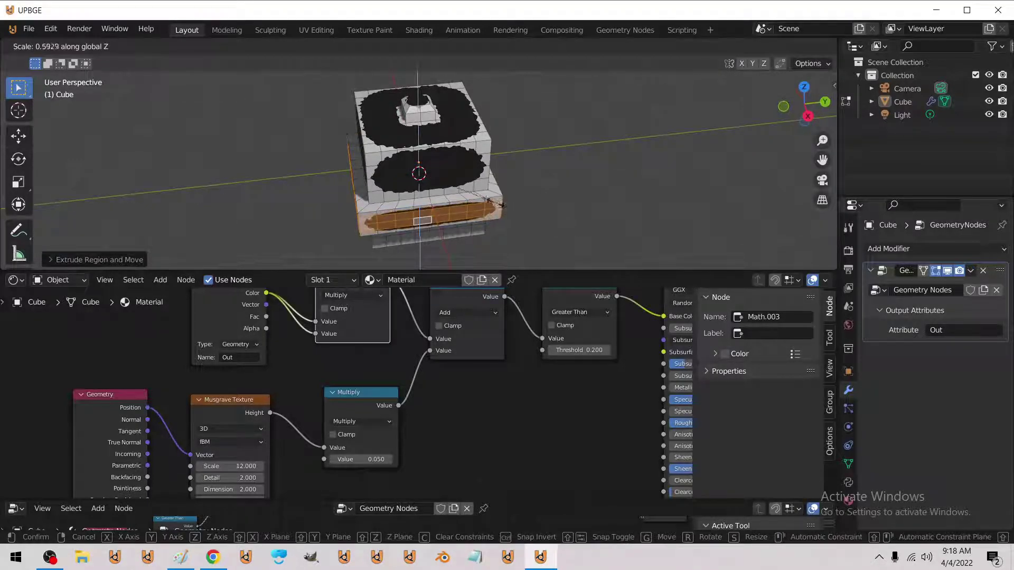
left_click(482, 194)
key("Tab")
middle_click_drag(507, 203, 434, 208)
Add a Multiresolution modifier to the cube and subdivide it to level 3 using Linear twice and Simple once
left_click(887, 249)
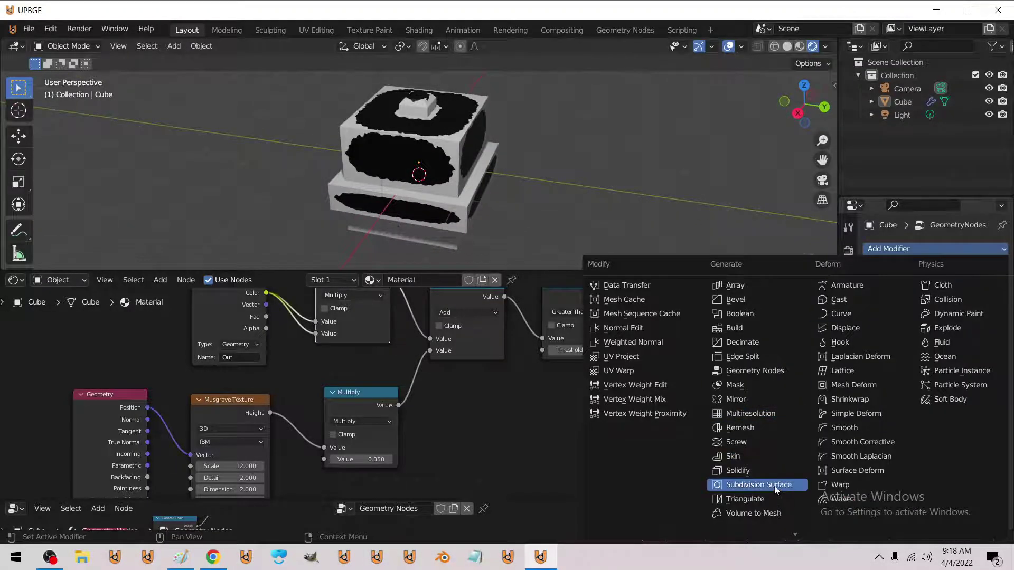
left_click(753, 411)
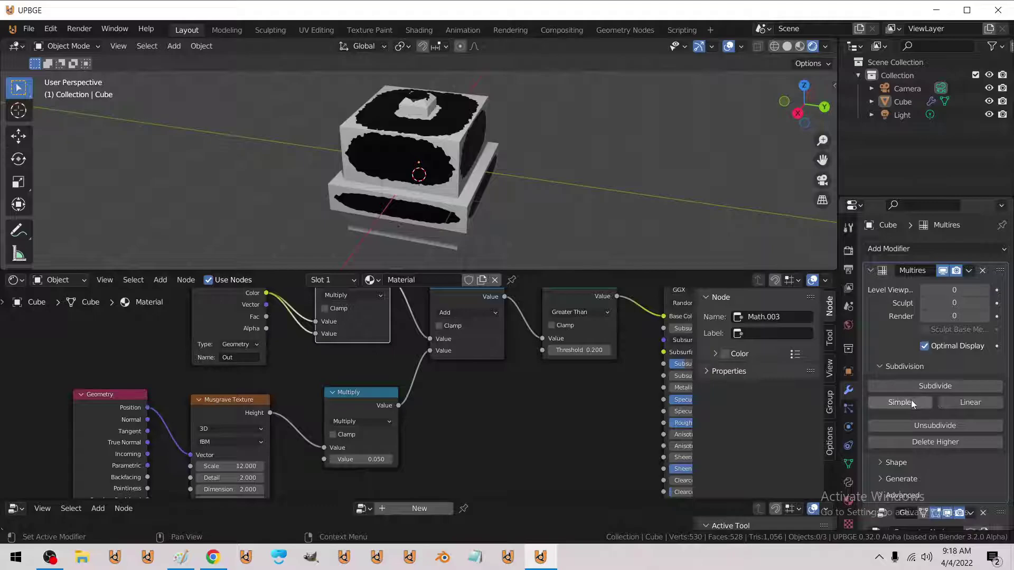
left_click(964, 402)
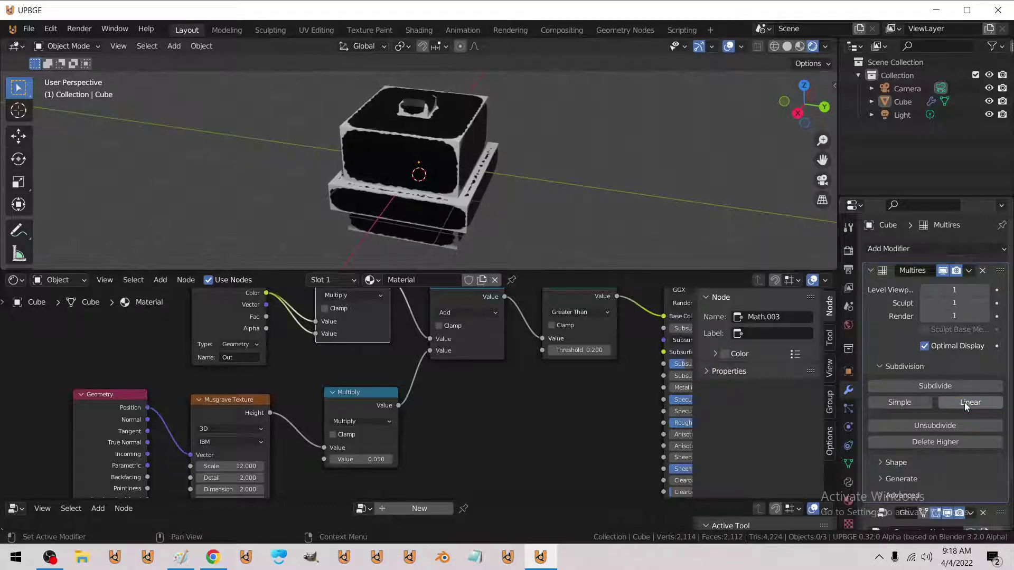
left_click(964, 402)
left_click(908, 405)
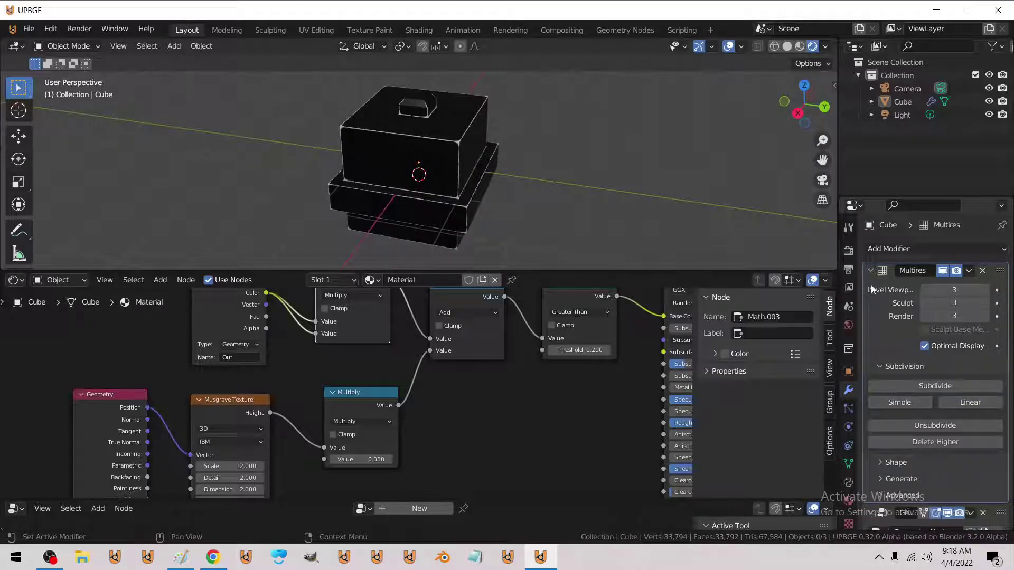
Try to reorder the modifier stack so that Geometry Nodes comes before the Multires modifier
left_click_drag(1000, 270, 997, 527)
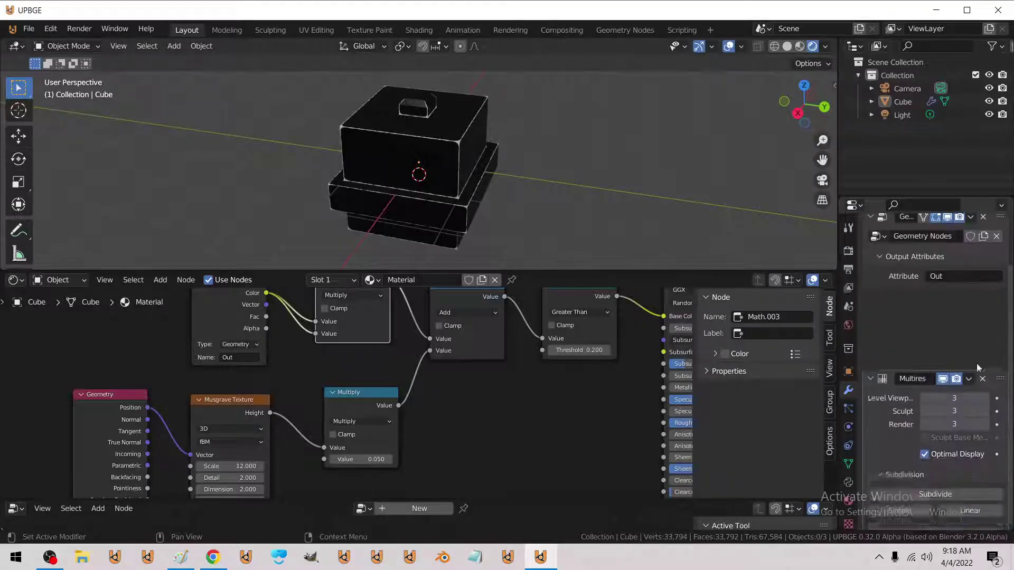
scroll(454, 179, "up", 3)
middle_click_drag(455, 182, 496, 186)
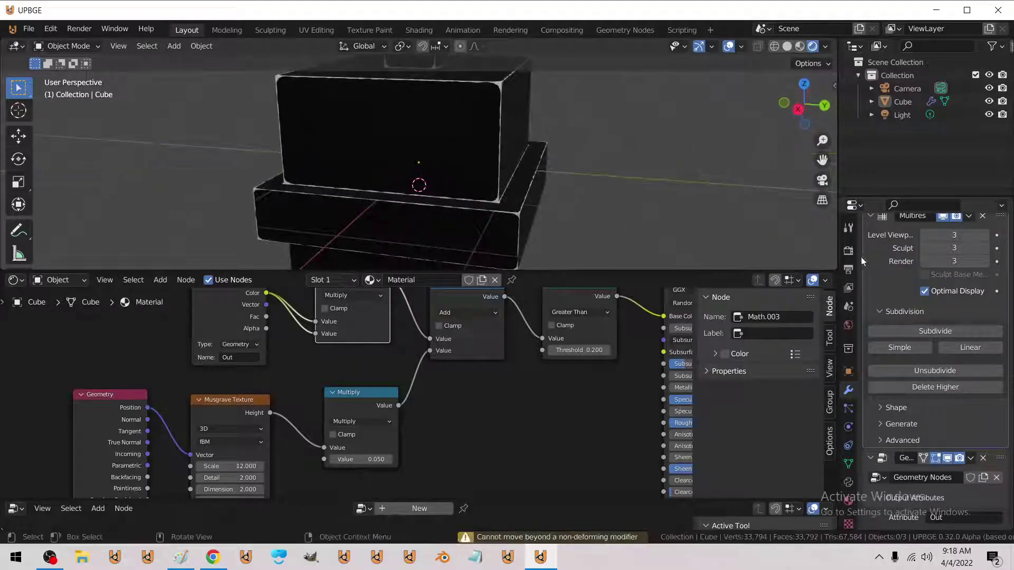
left_click_drag(1001, 459, 983, 246)
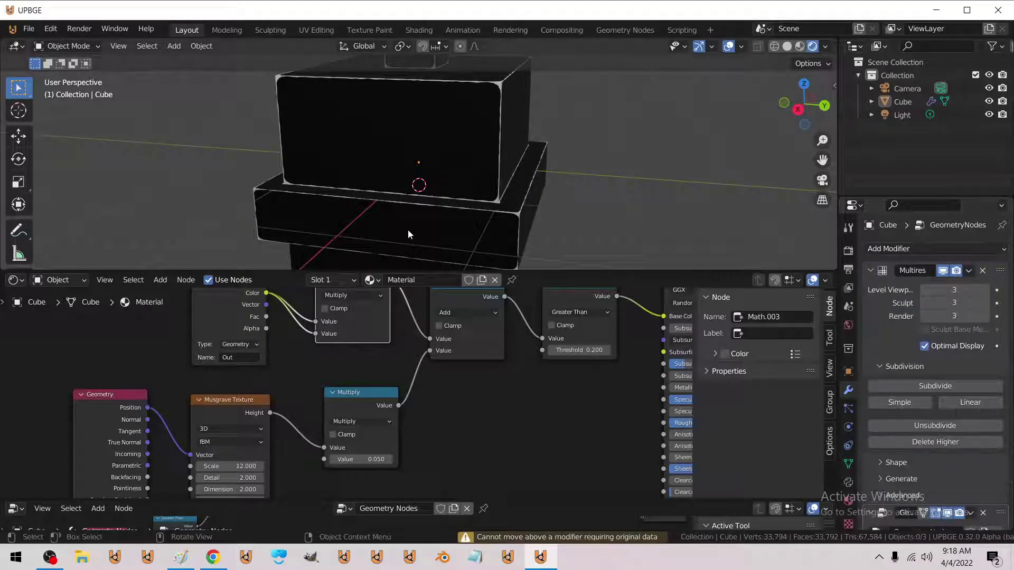
left_click(874, 270)
left_click_drag(1001, 292, 999, 242)
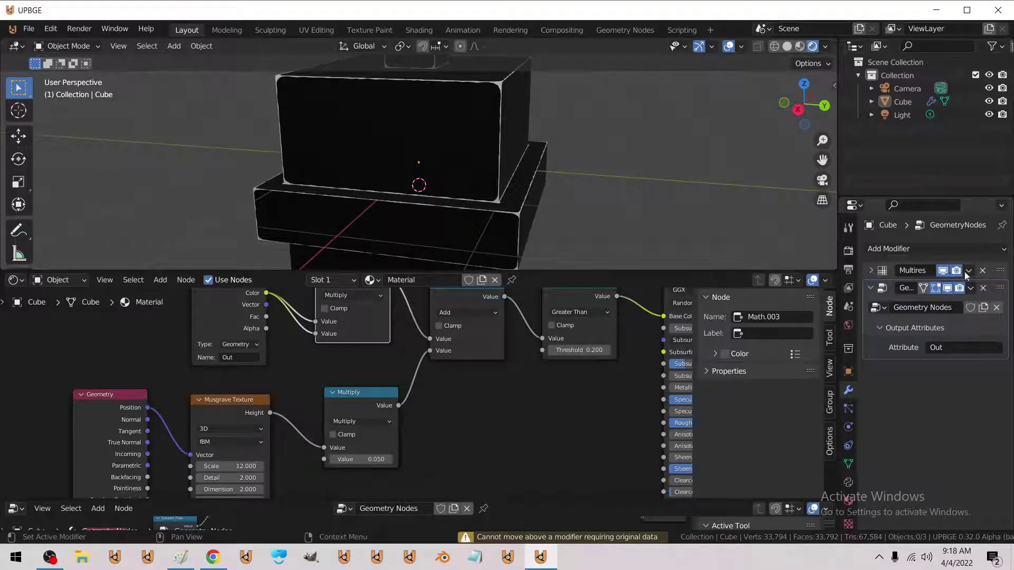
left_click(873, 271)
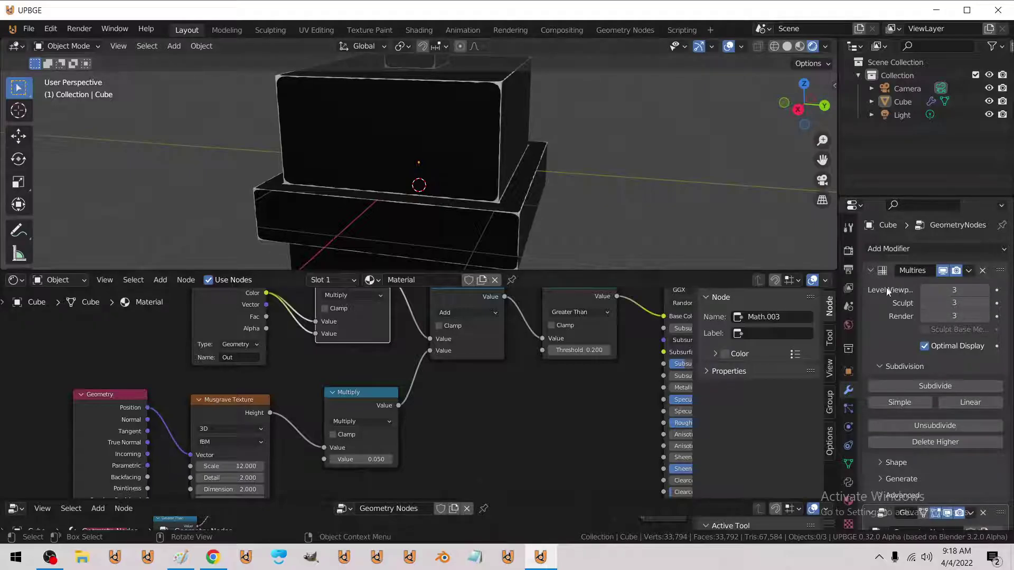
In Edit Mode, extrude the four faces on top of the raised knob, scale them around the snapped 3D cursor, and return to Object Mode
middle_click_drag(464, 170, 410, 116)
key("Tab")
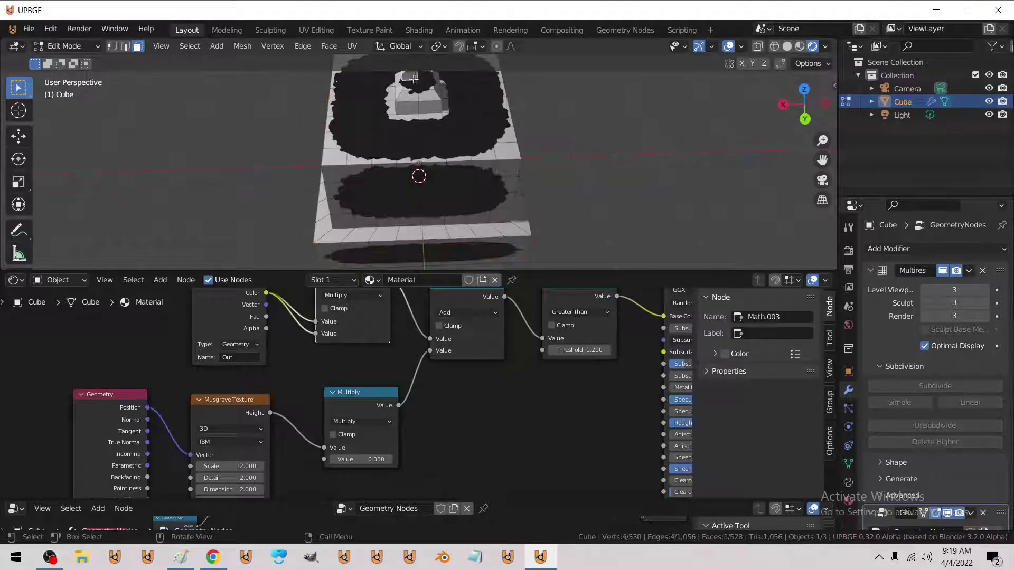
left_click(421, 78, "shift")
key("e")
left_click(459, 140)
key("shift+s")
left_click(469, 214)
key("s")
left_click(442, 198)
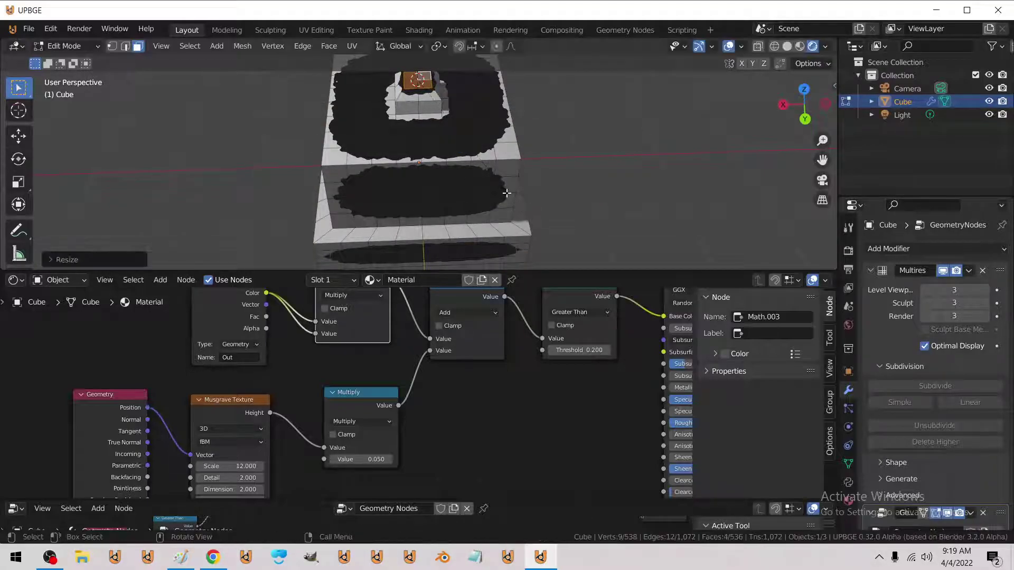
key("Tab")
middle_click_drag(442, 198, 445, 177)
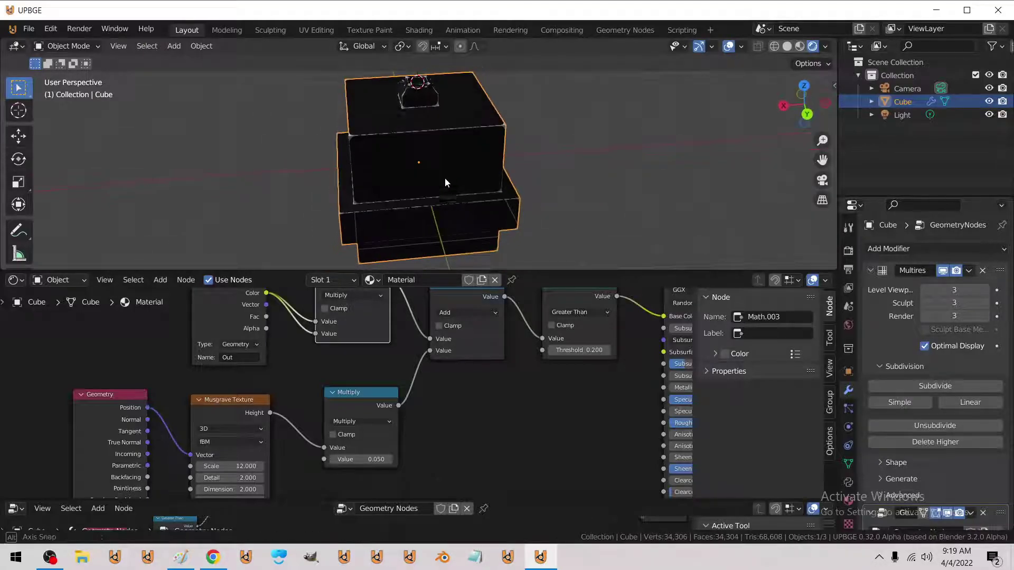
Remove the Multires modifier from the cube and add a new Multiresolution modifier
left_click(982, 271)
left_click(939, 250)
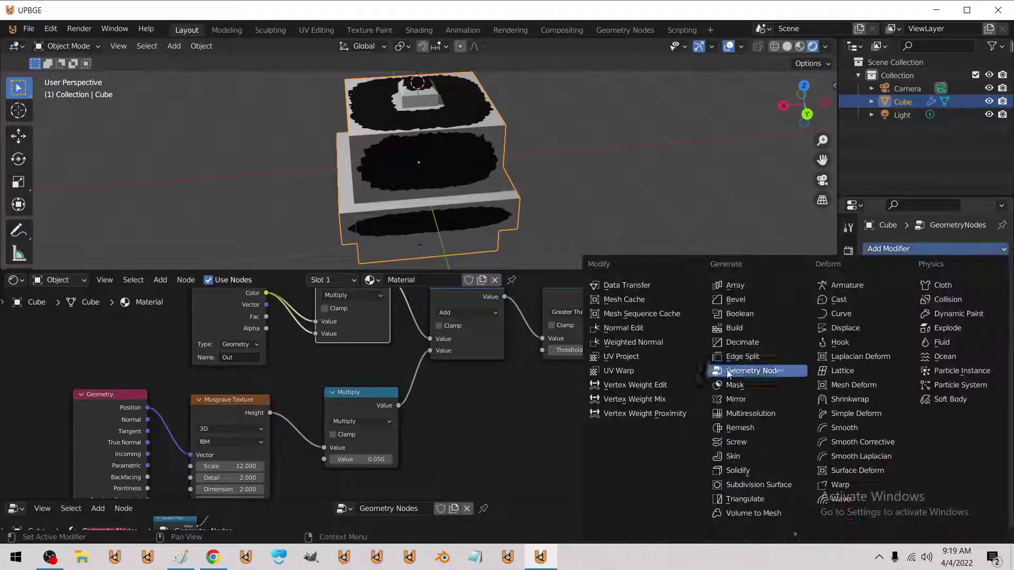
left_click(742, 414)
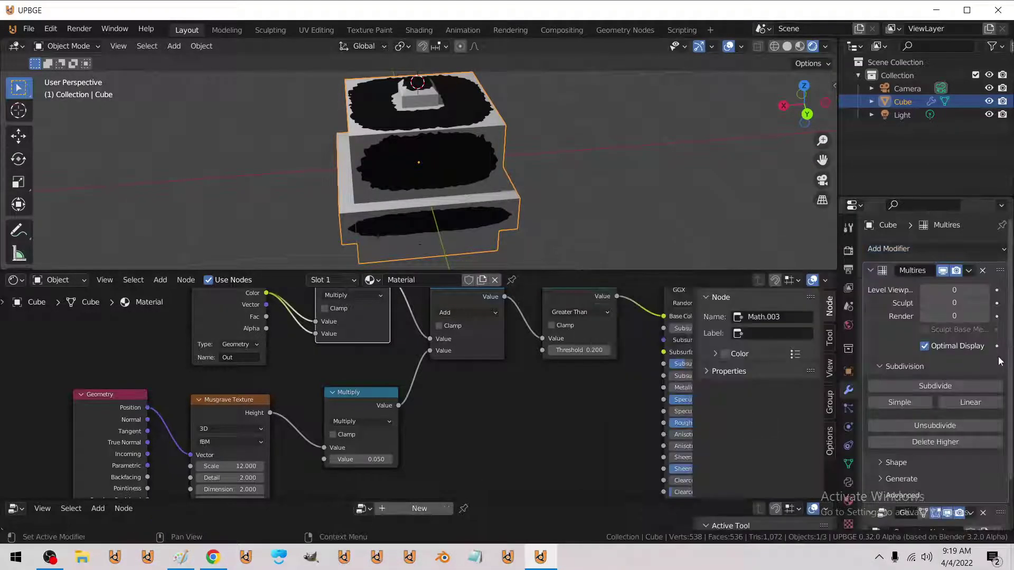
Subdivide the new Multires modifier to level 4, using Linear for the first subdivision
left_click(971, 347)
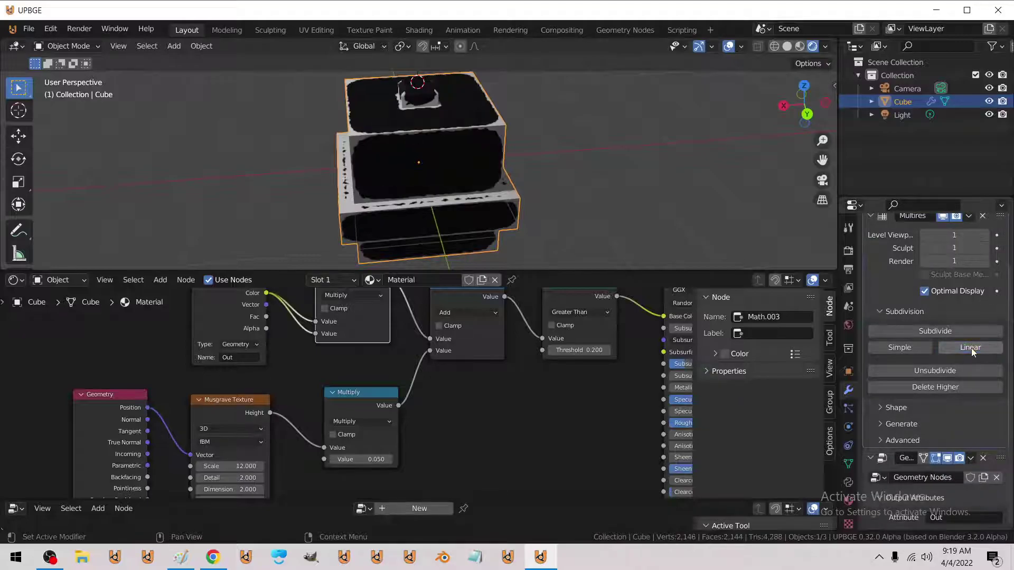
left_click(959, 334)
left_click(959, 334)
middle_click_drag(482, 187, 552, 198)
key("ctrl+2")
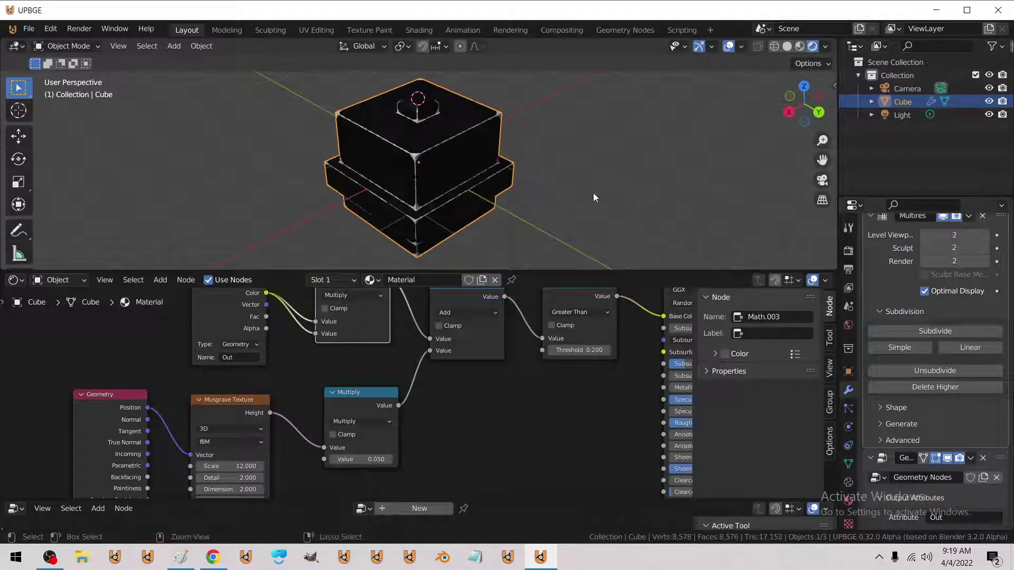
left_click(891, 344)
left_click(891, 343)
left_click(900, 332)
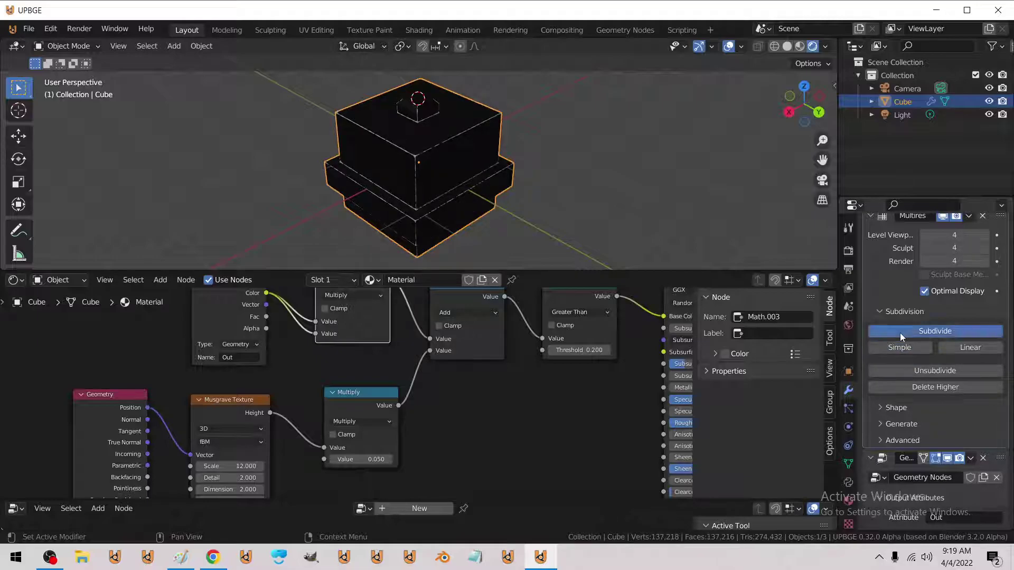
middle_click_drag(565, 212, 490, 201)
key("ctrl+4")
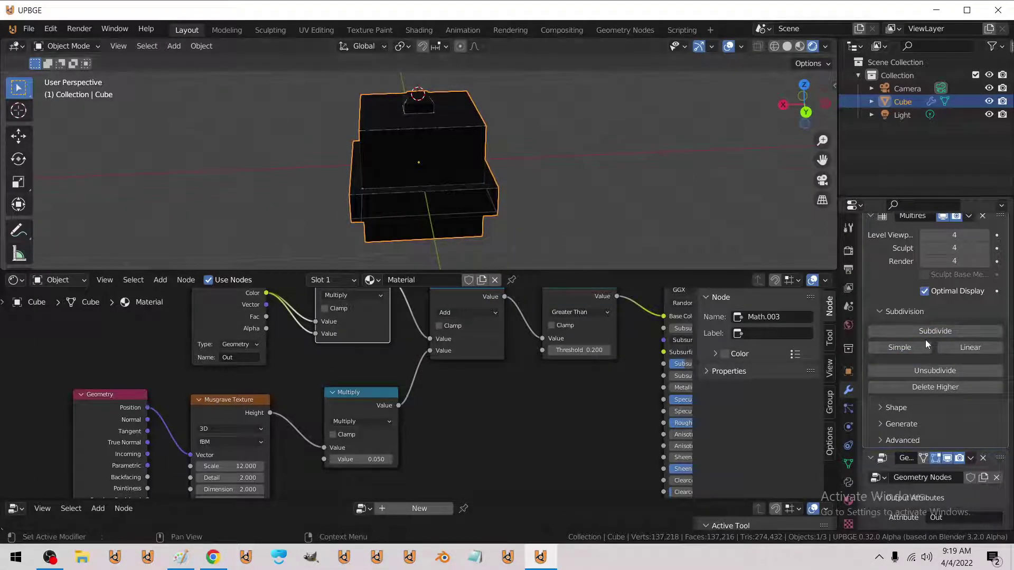
Hide the viewport overlays, collapse the Multires modifier's settings, and inspect the cube's thin edge mask from several angles
scroll(927, 340, "up", 3)
middle_click_drag(549, 227, 552, 250)
left_click(729, 46)
middle_click_drag(455, 210, 502, 122)
middle_click_drag(318, 218, 429, 242)
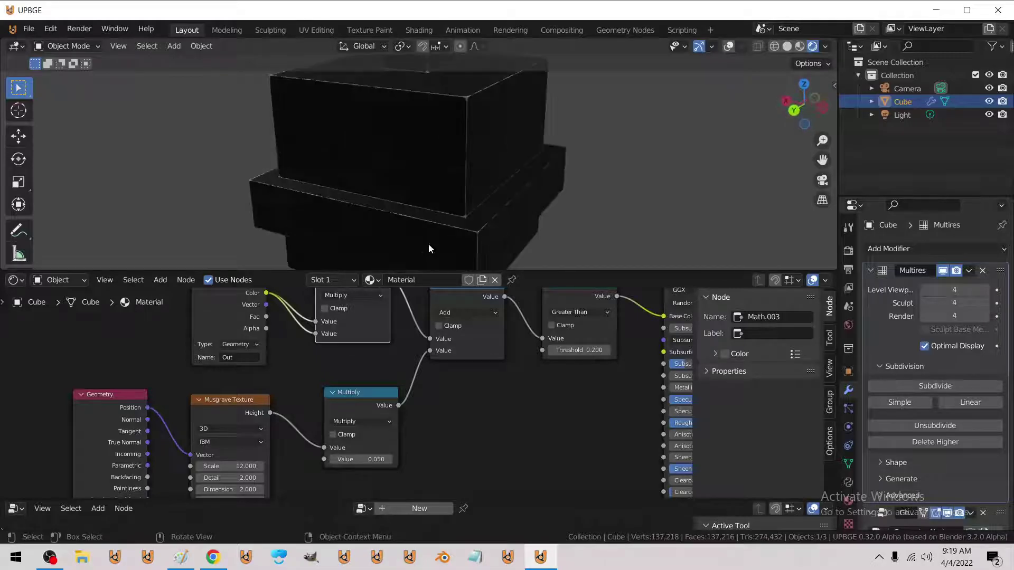
scroll(340, 397, "down", 3)
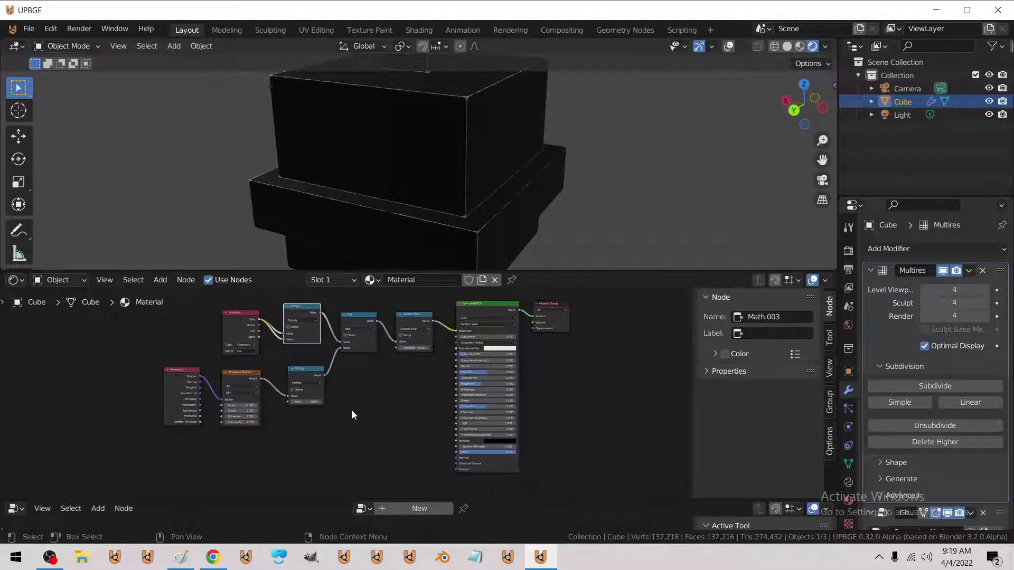
left_click(871, 270)
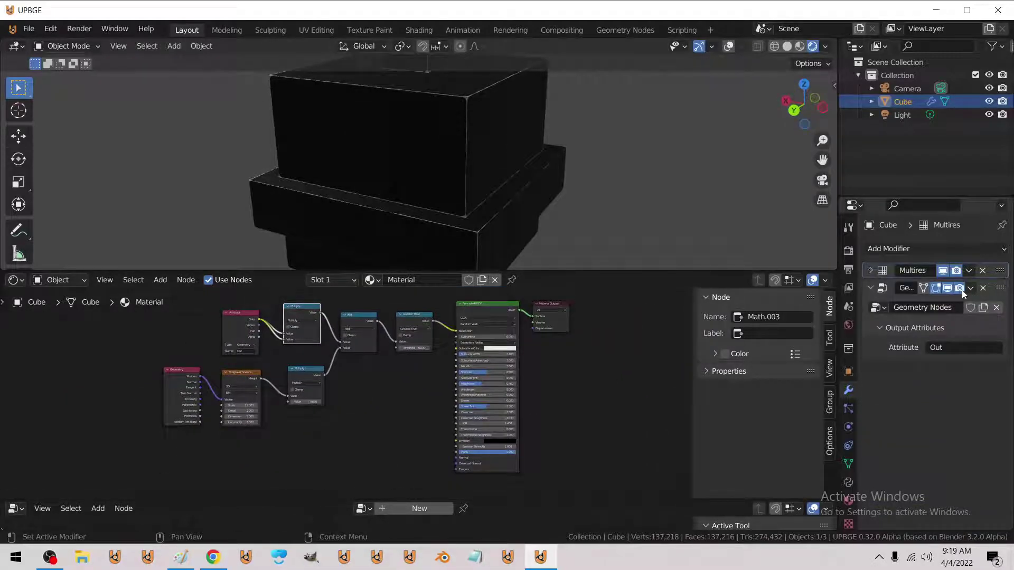
scroll(414, 238, "down", 3)
middle_click_drag(412, 222, 565, 195)
middle_click_drag(349, 222, 378, 217)
key("alt+Tab")
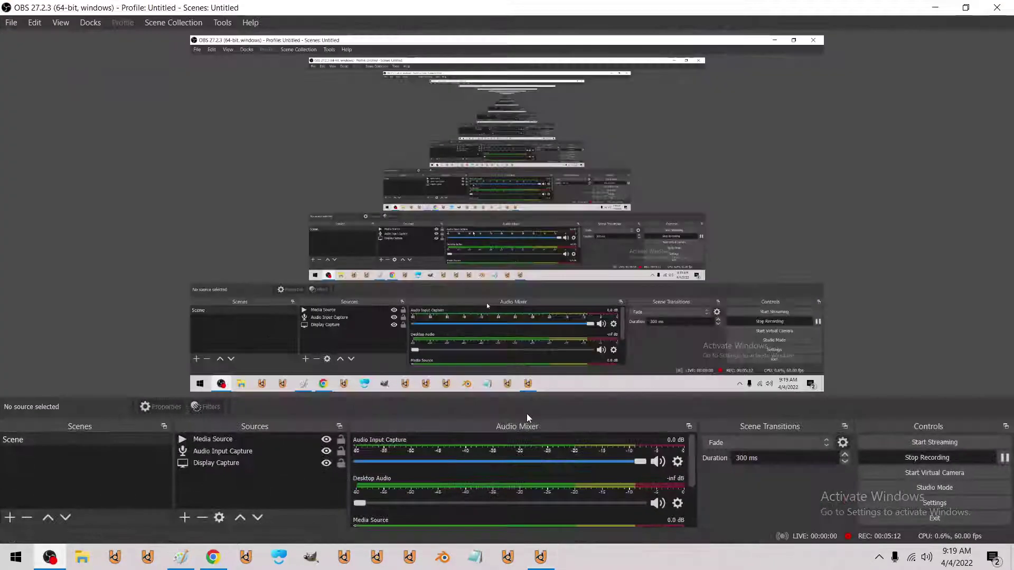